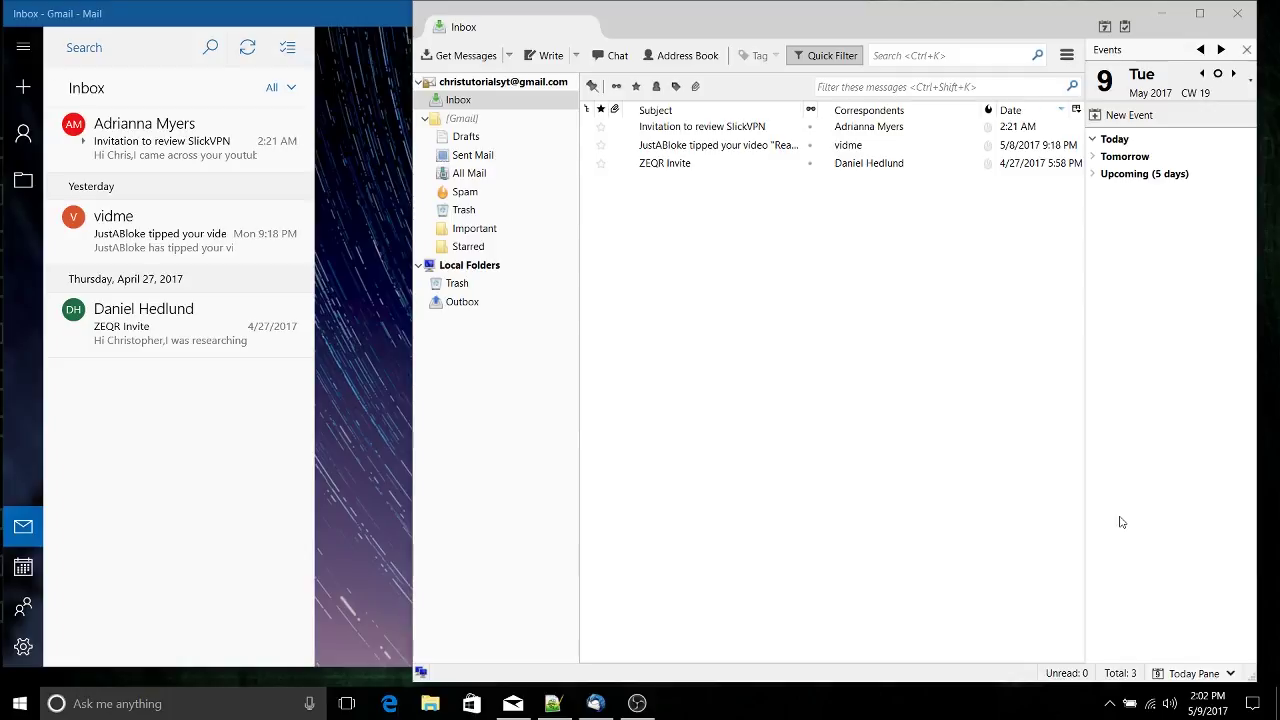
- Switch between Mail and Thunderbird, ending with Mail in front on the Gmail inbox
left_click(372, 394)
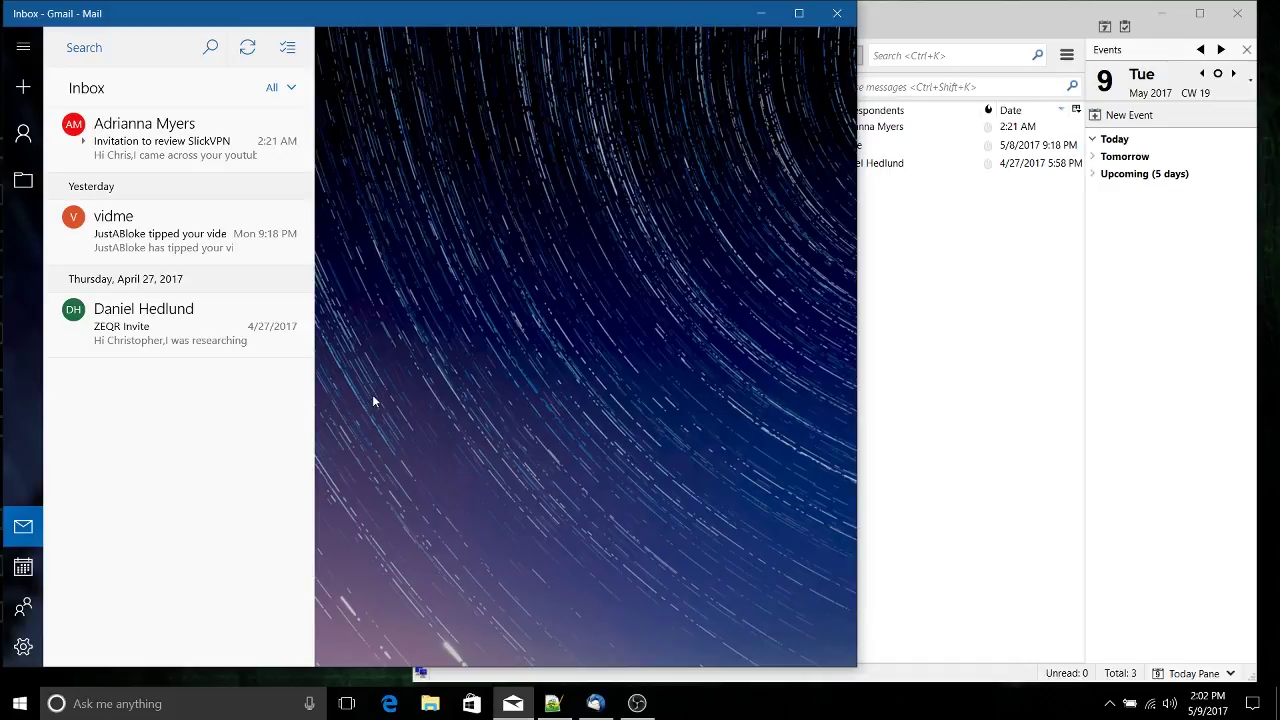
left_click(985, 300)
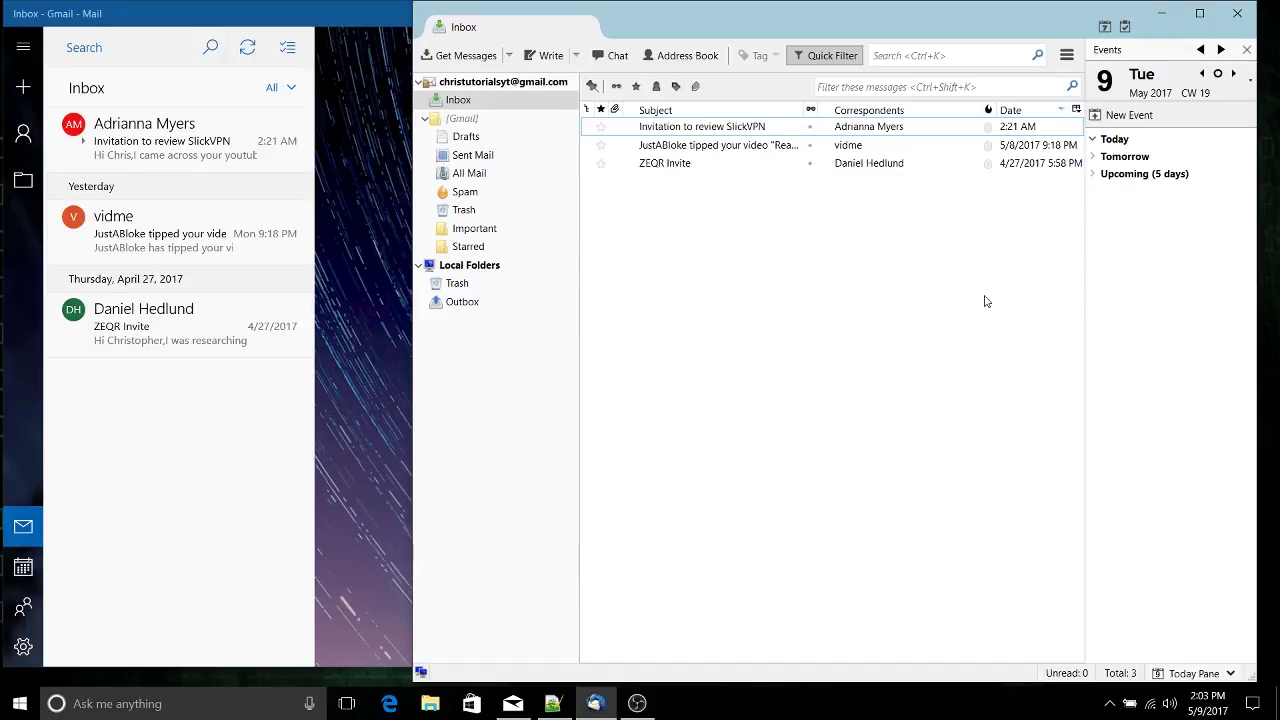
left_click(361, 406)
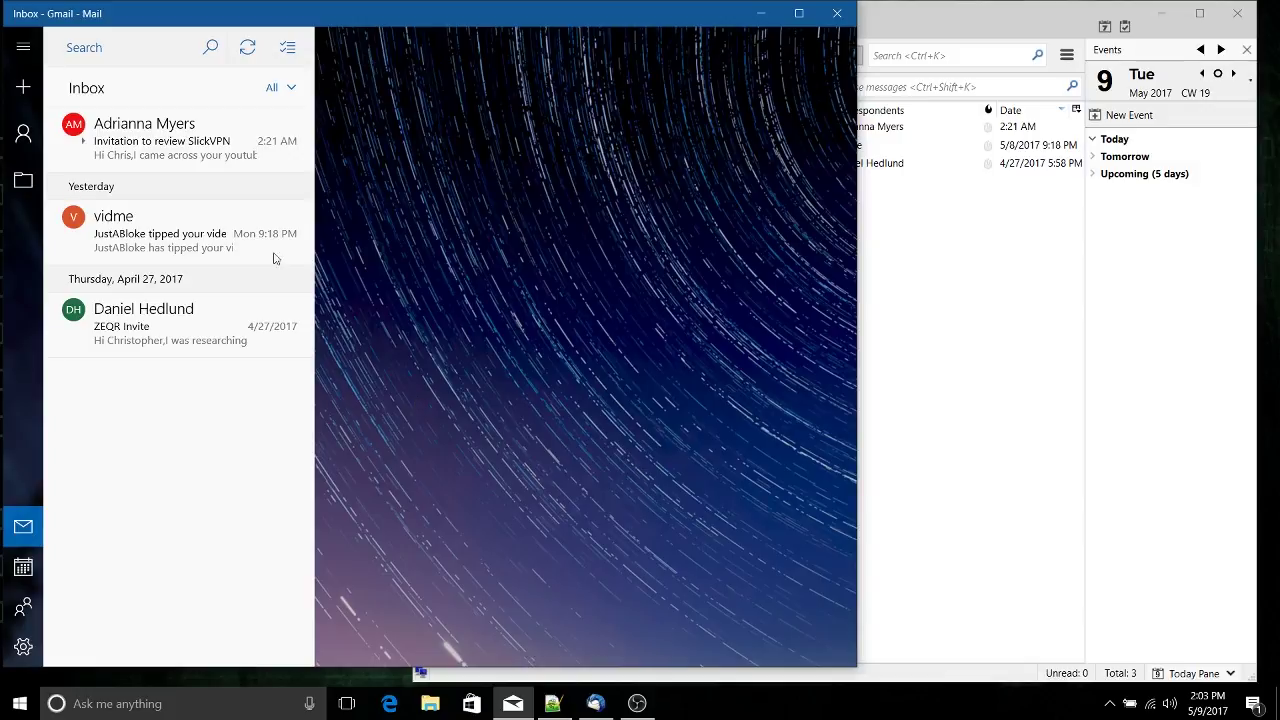
left_click(125, 162)
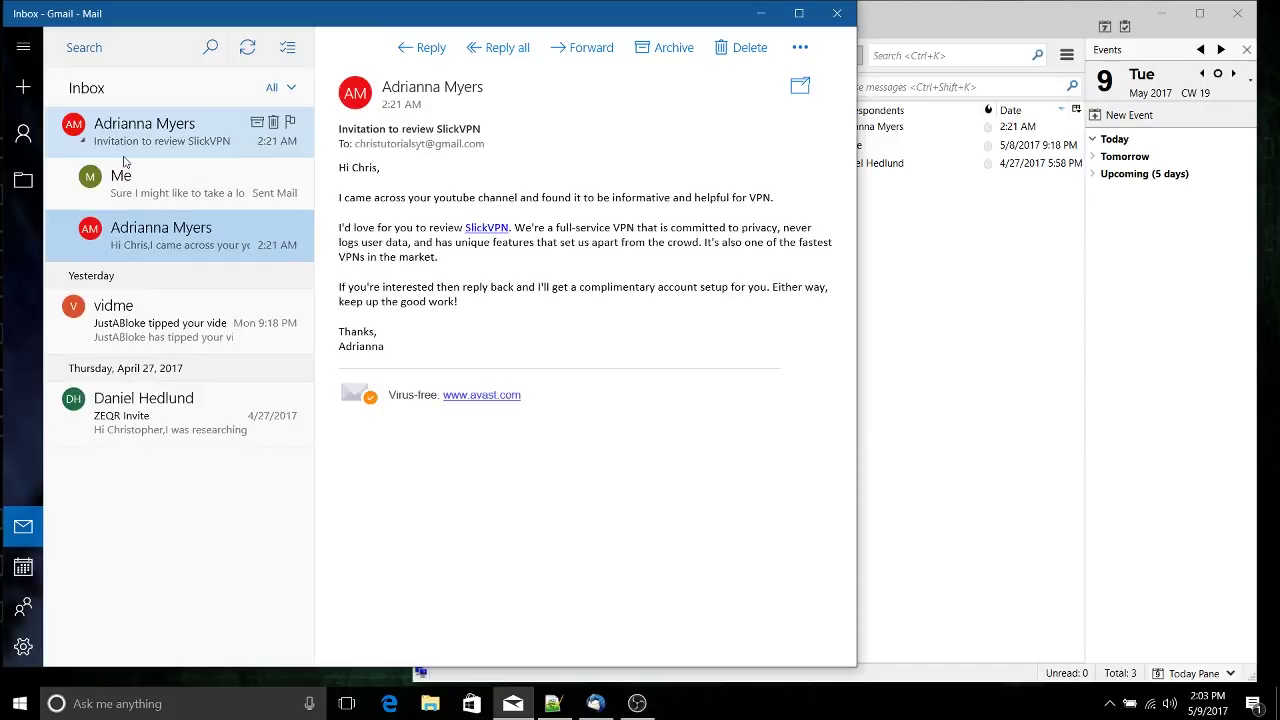
left_click(140, 135)
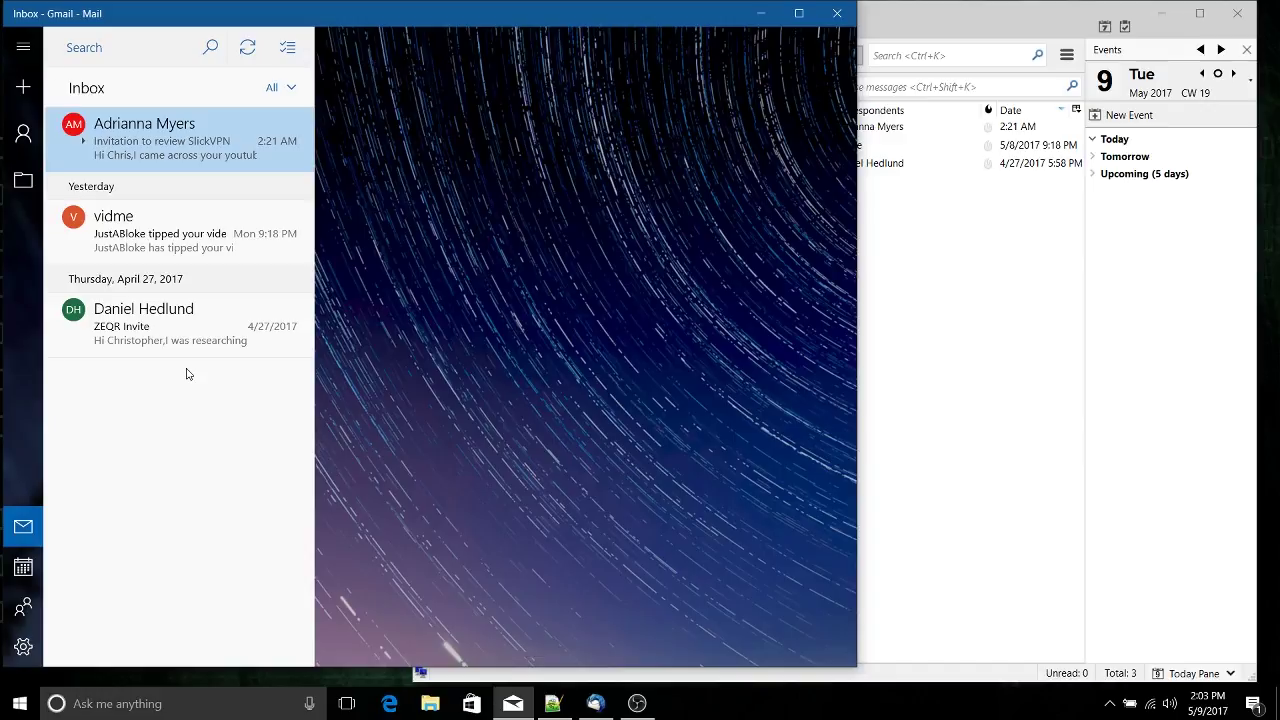
left_click(23, 87)
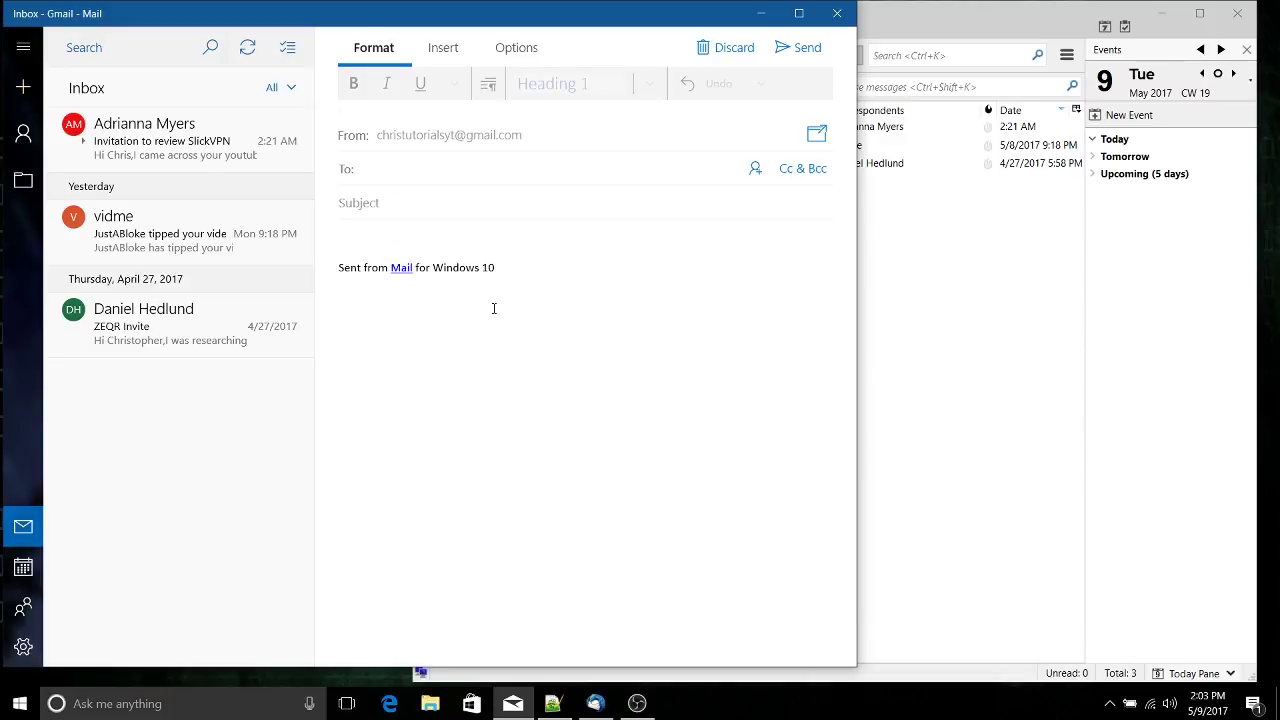
- Type test text in the To field and body, then erase it all
type("asdfasdfasdfadsfasdfasda")
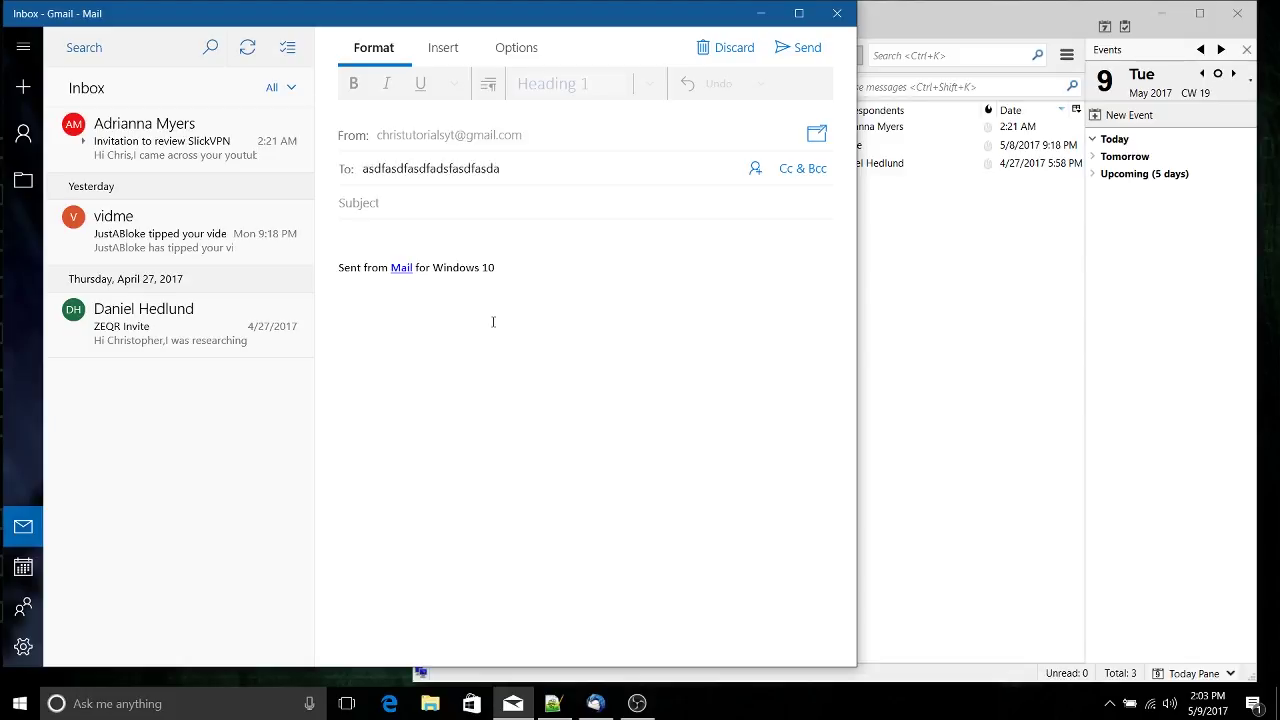
key("BackSpace")
key("BackSpace")
key("BackSpace")
key("BackSpace")
key("BackSpace")
key("BackSpace")
key("BackSpace")
key("BackSpace")
key("BackSpace")
key("BackSpace")
key("BackSpace")
key("BackSpace")
key("BackSpace")
key("BackSpace")
key("BackSpace")
key("BackSpace")
key("BackSpace")
key("BackSpace")
key("BackSpace")
key("BackSpace")
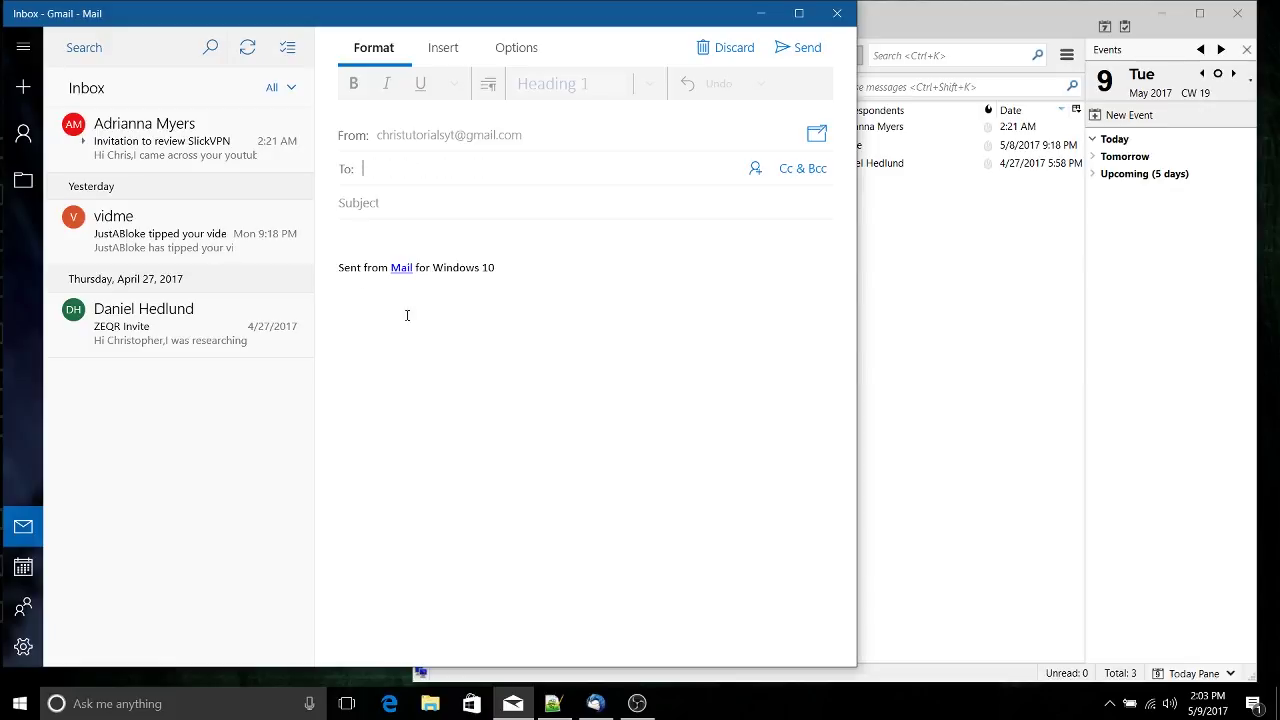
left_click(410, 241)
type("asdfasdf")
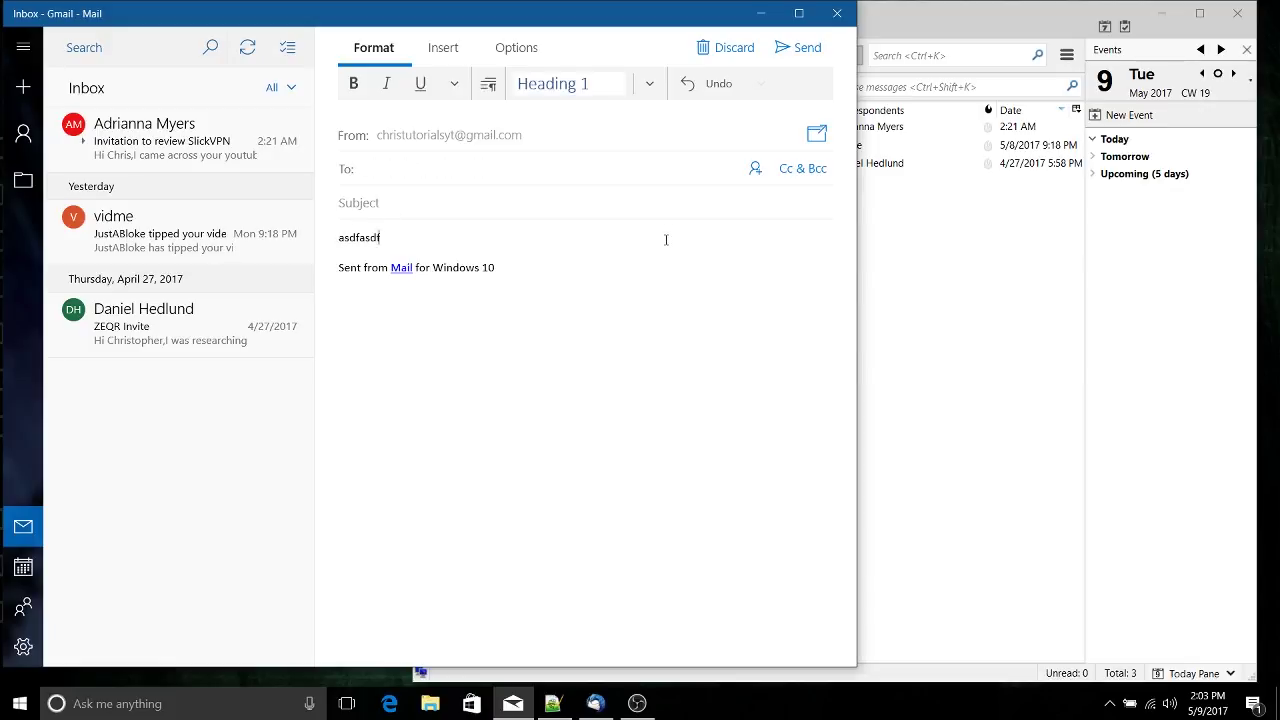
type("asdfoksdfasdfasdfasdfoksdfoksdfplasdf")
key("ctrl+a")
key("Delete")
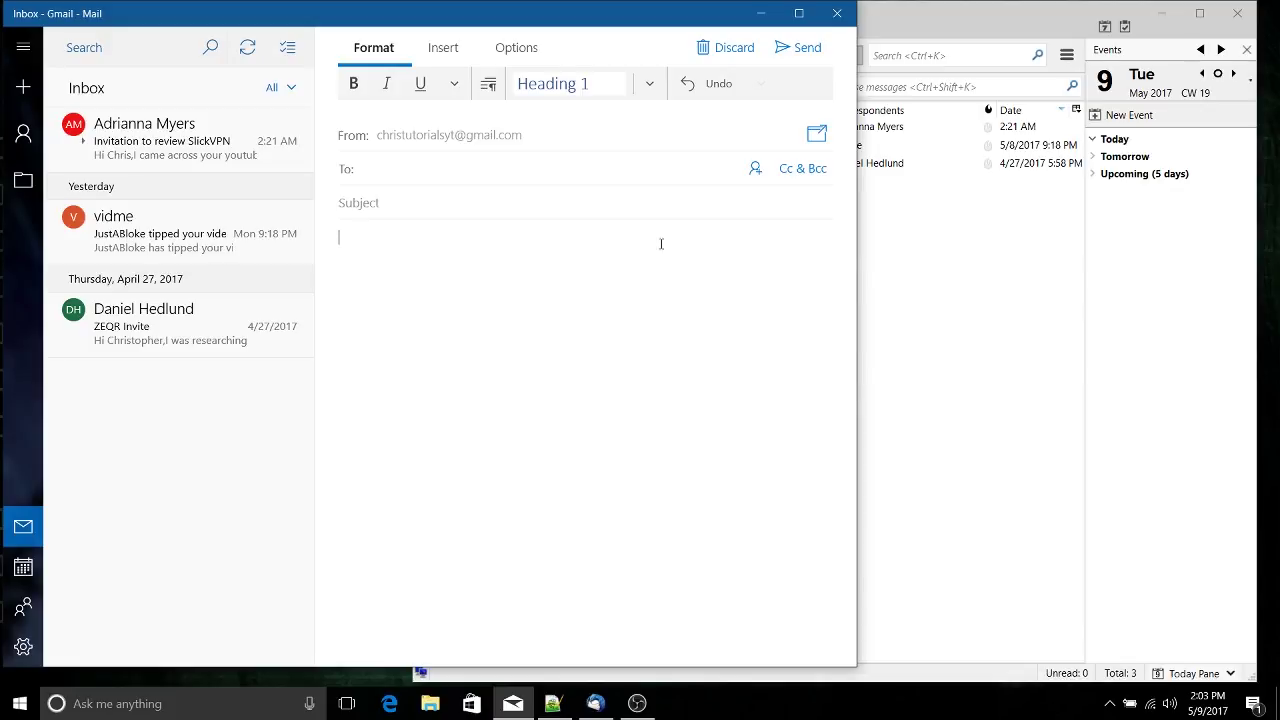
- Undo the deletion, remove the typed test line, and show the Insert tools
key("ctrl+z")
left_click(528, 240)
left_click_drag(530, 235, 282, 247)
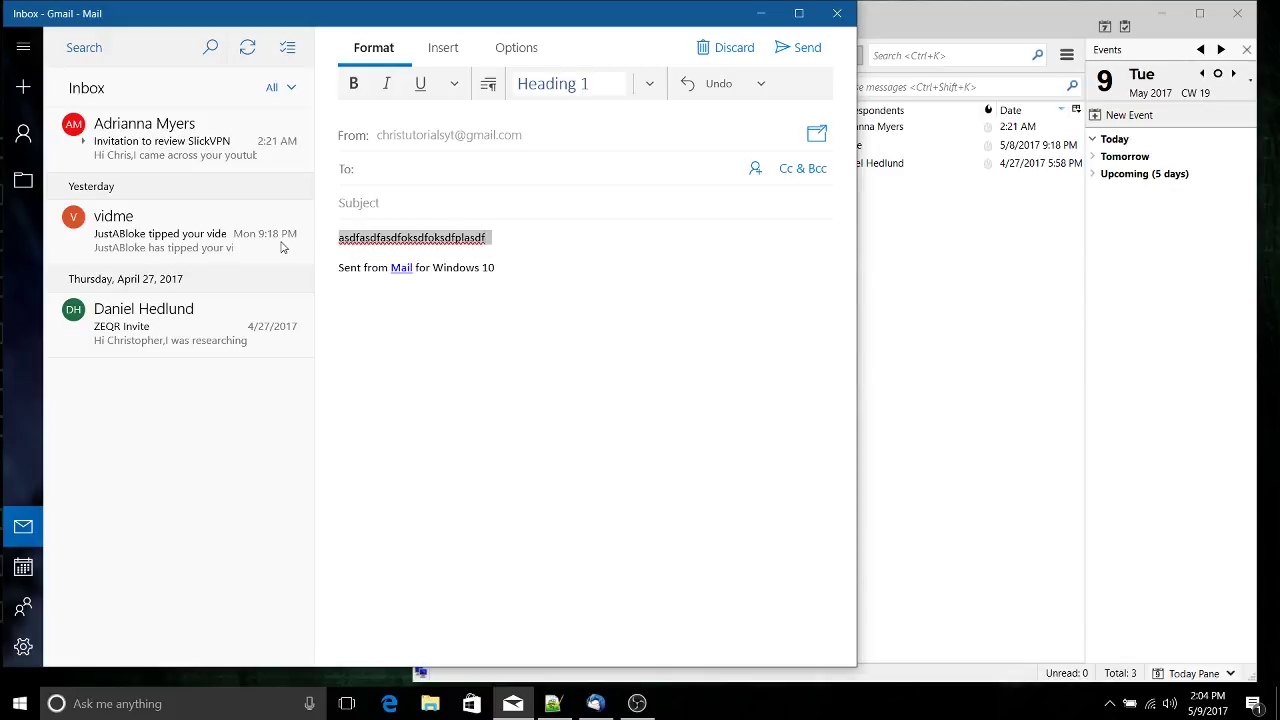
key("Delete")
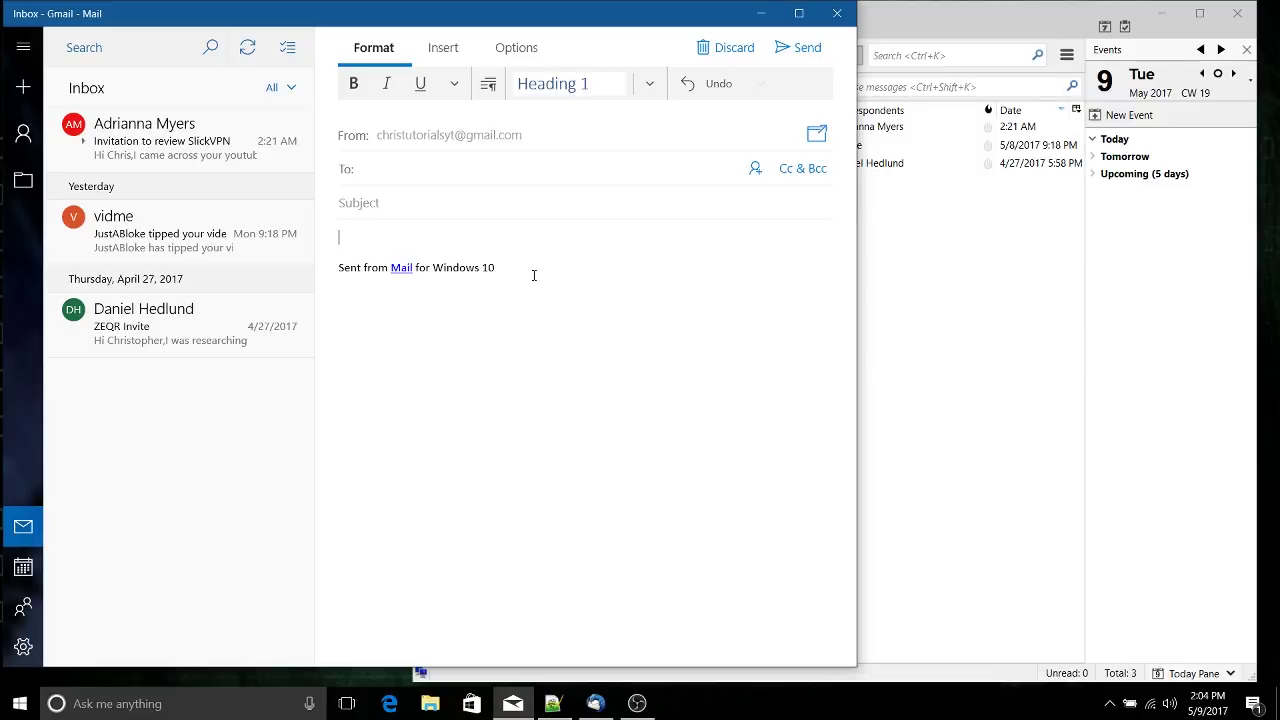
left_click(468, 54)
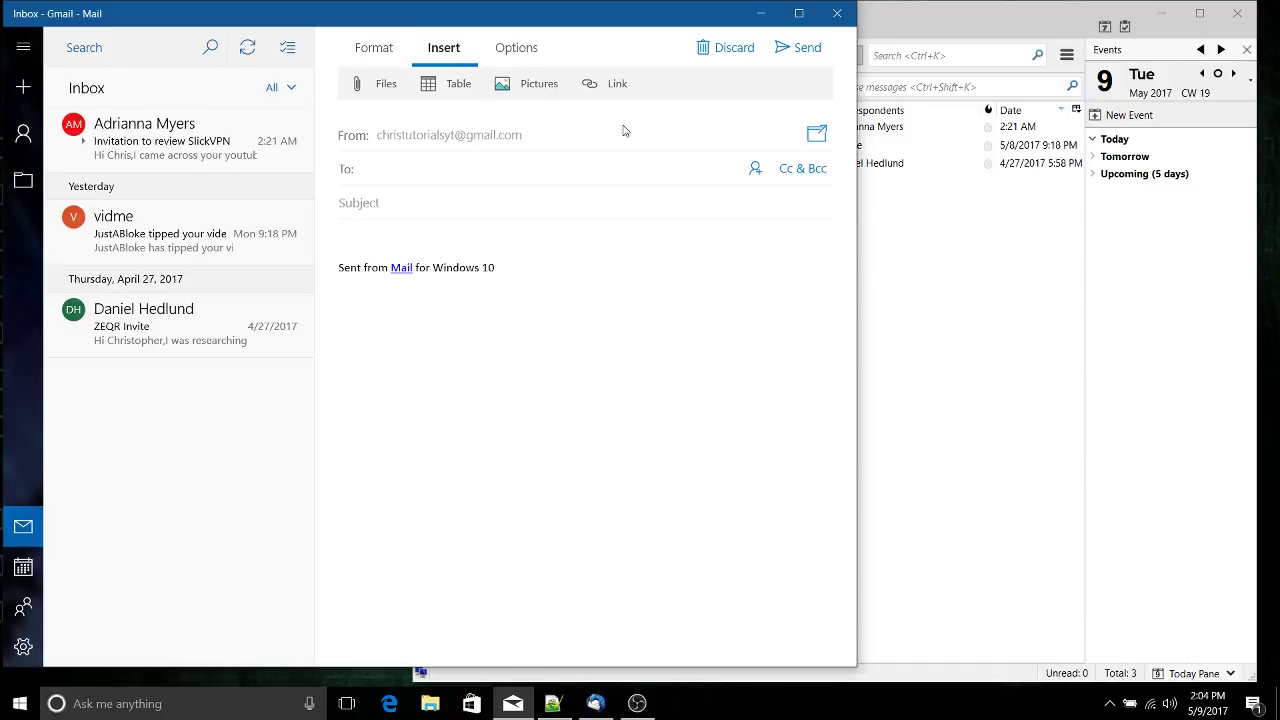
- Switch the draft's ribbon back to the Format options
left_click(373, 47)
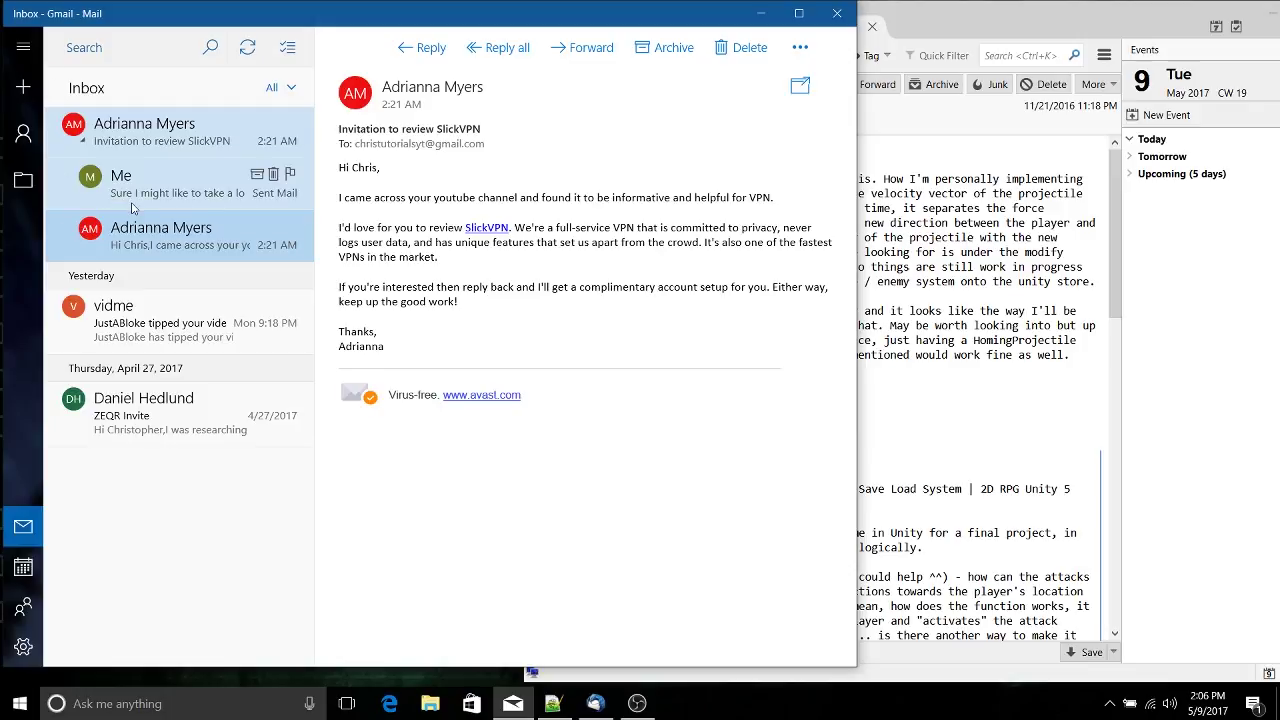
- Collapse, re-expand and collapse the SlickVPN conversation, then bring Thunderbird forward
left_click(155, 128)
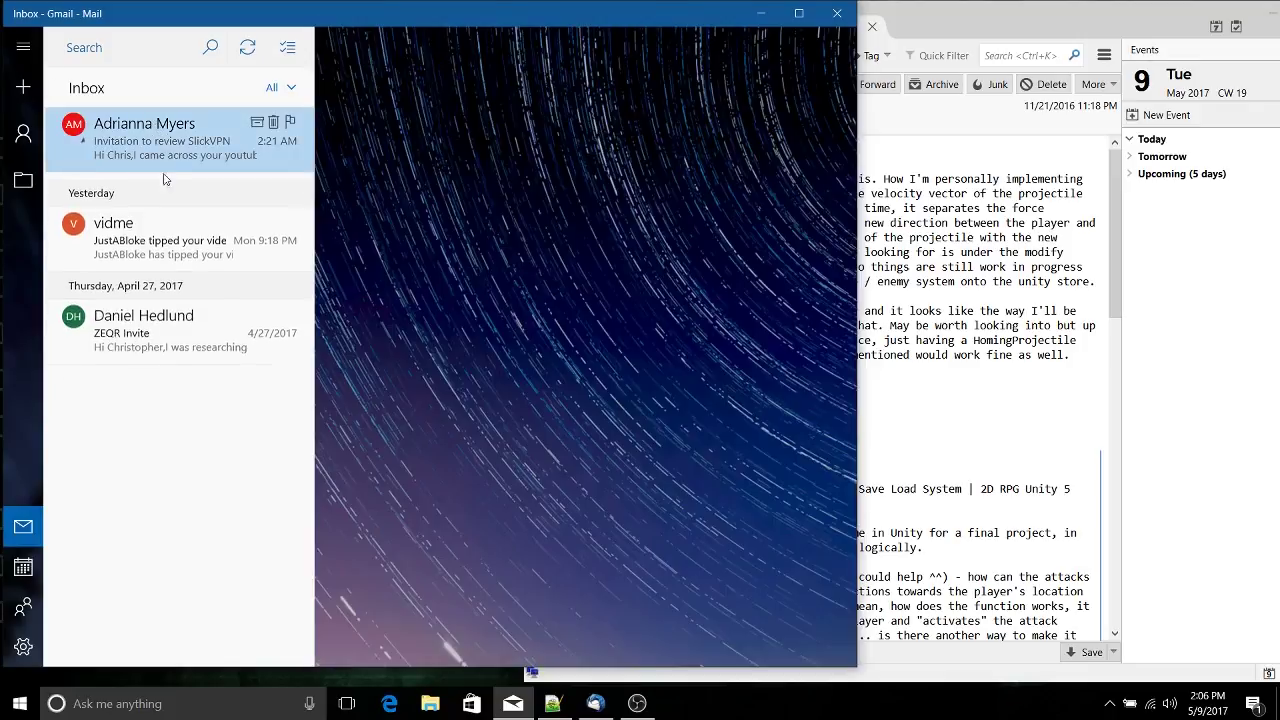
left_click(162, 133)
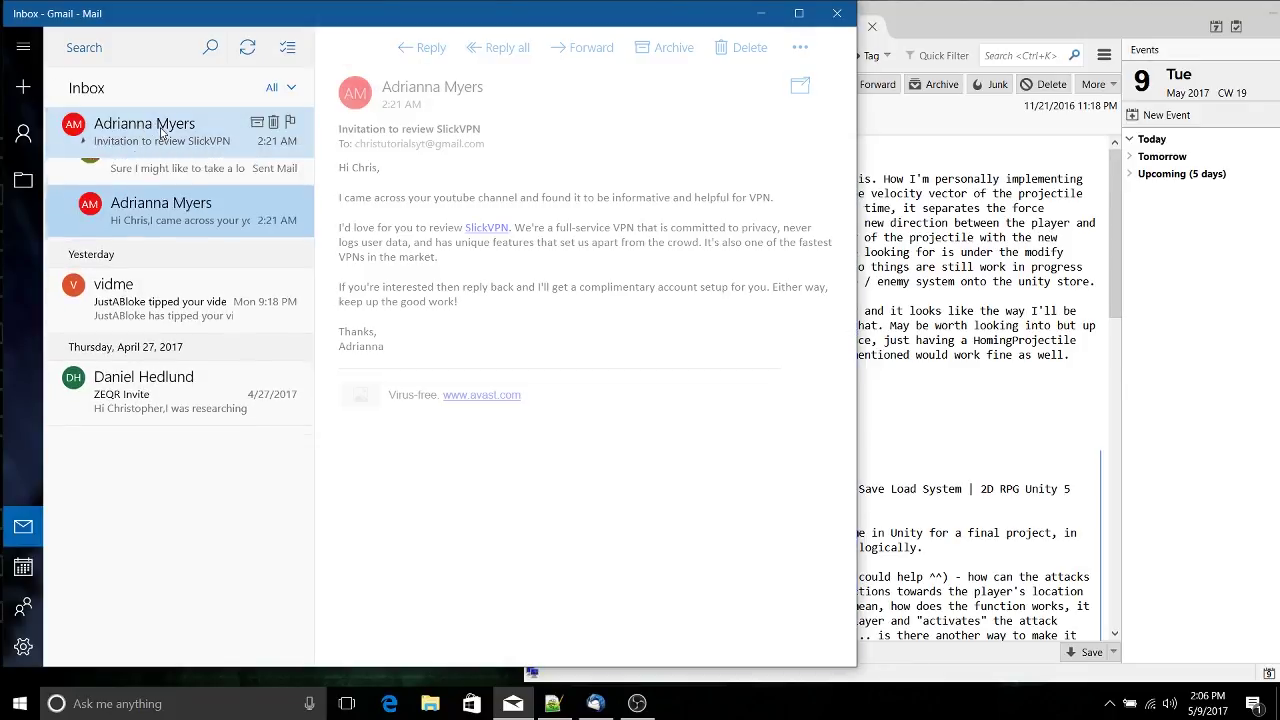
left_click(83, 146)
left_click(888, 381)
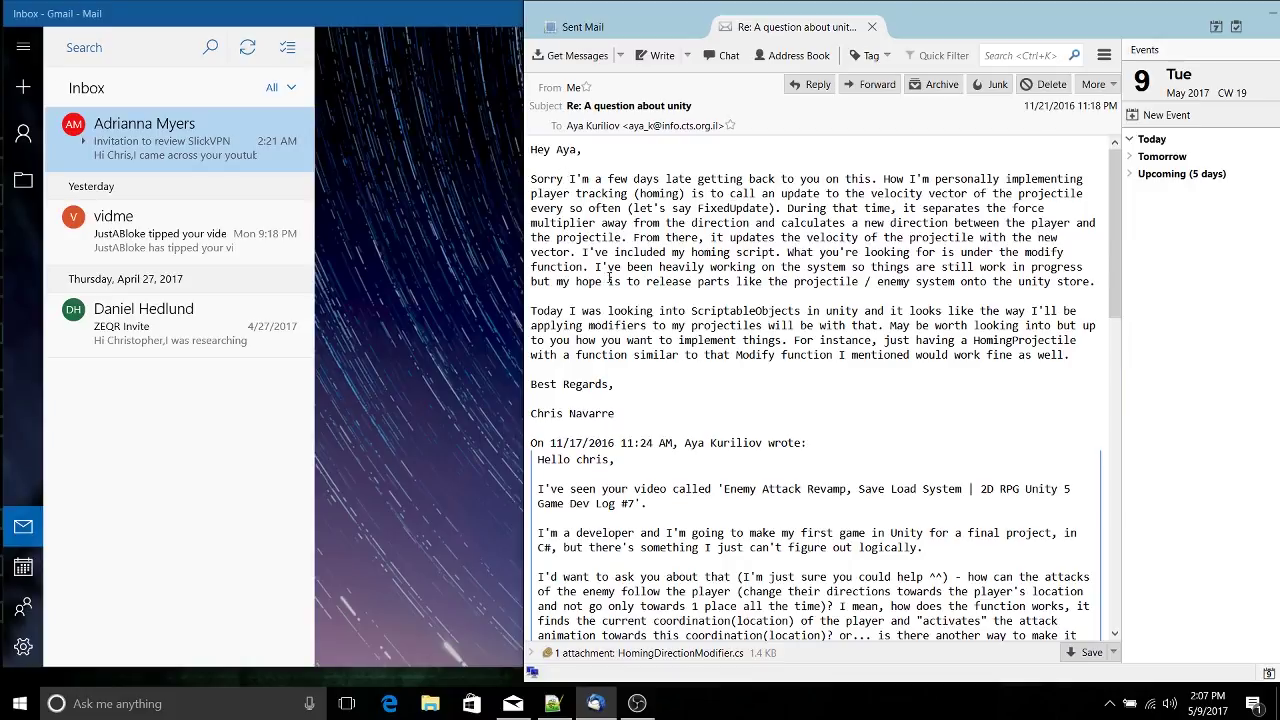
- Scroll through the 'Re: A question about unity' reply, then get the Thunderbird window off the screen
scroll(616, 421, "down", 3)
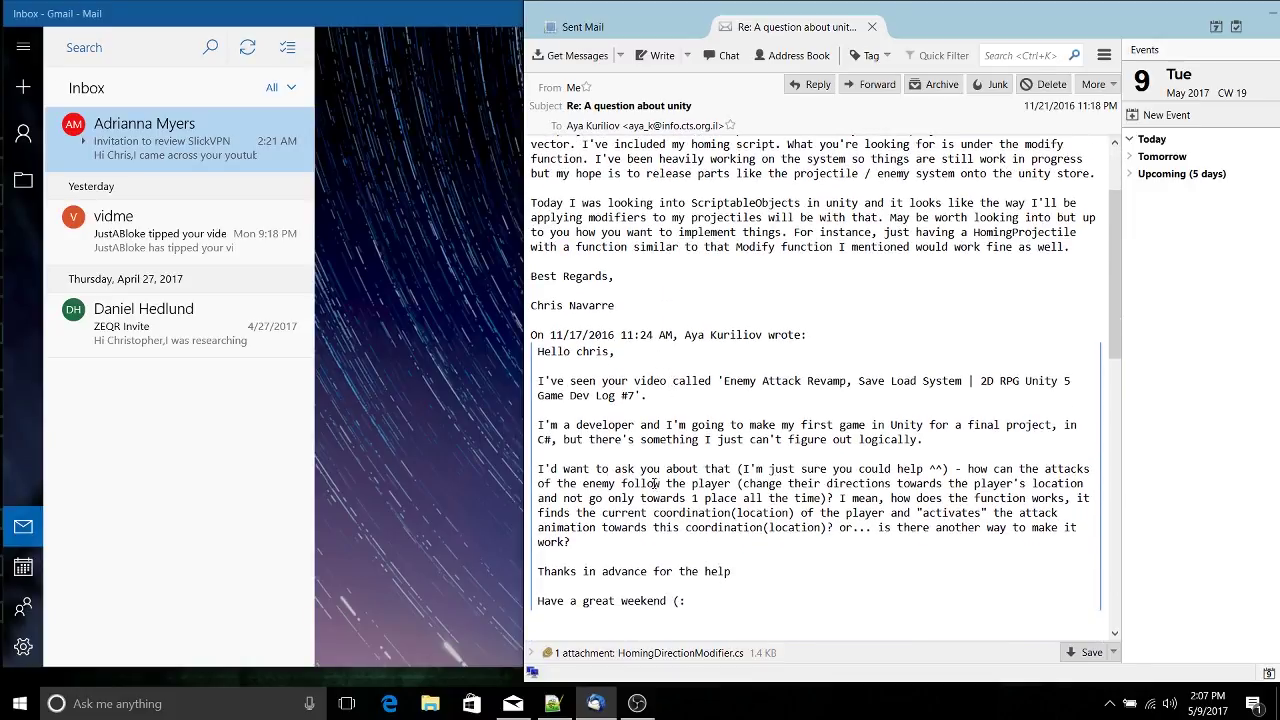
scroll(730, 356, "up", 7)
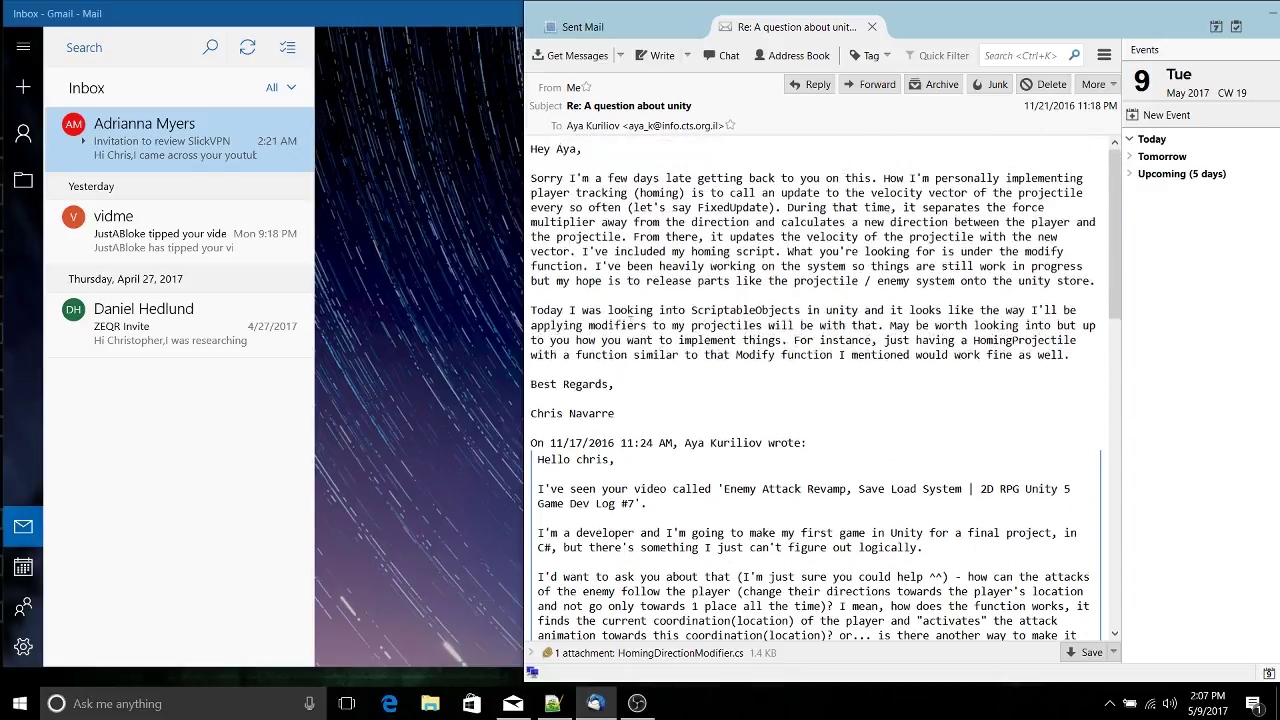
scroll(829, 311, "down", 6)
key("alt+F4")
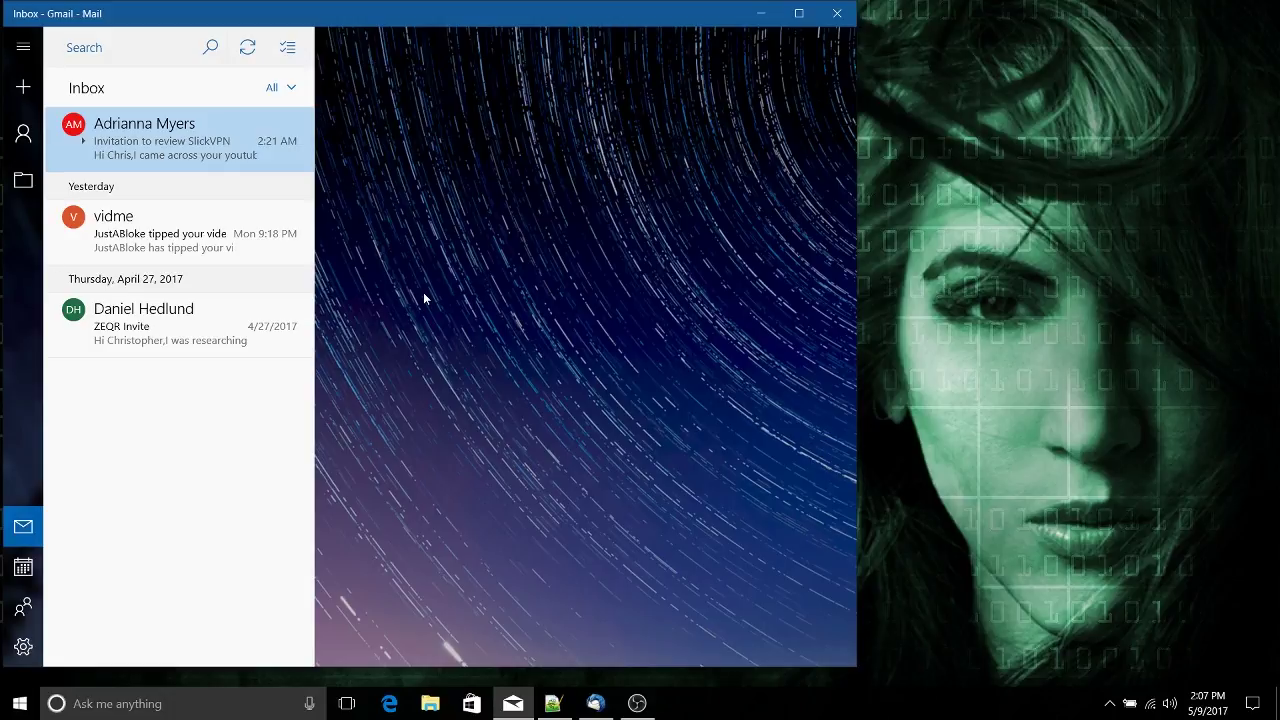
- Open and close the Windows notifications panel, then expand Mail's Gmail folder pane
mouse_move(291, 214)
left_click(1251, 708)
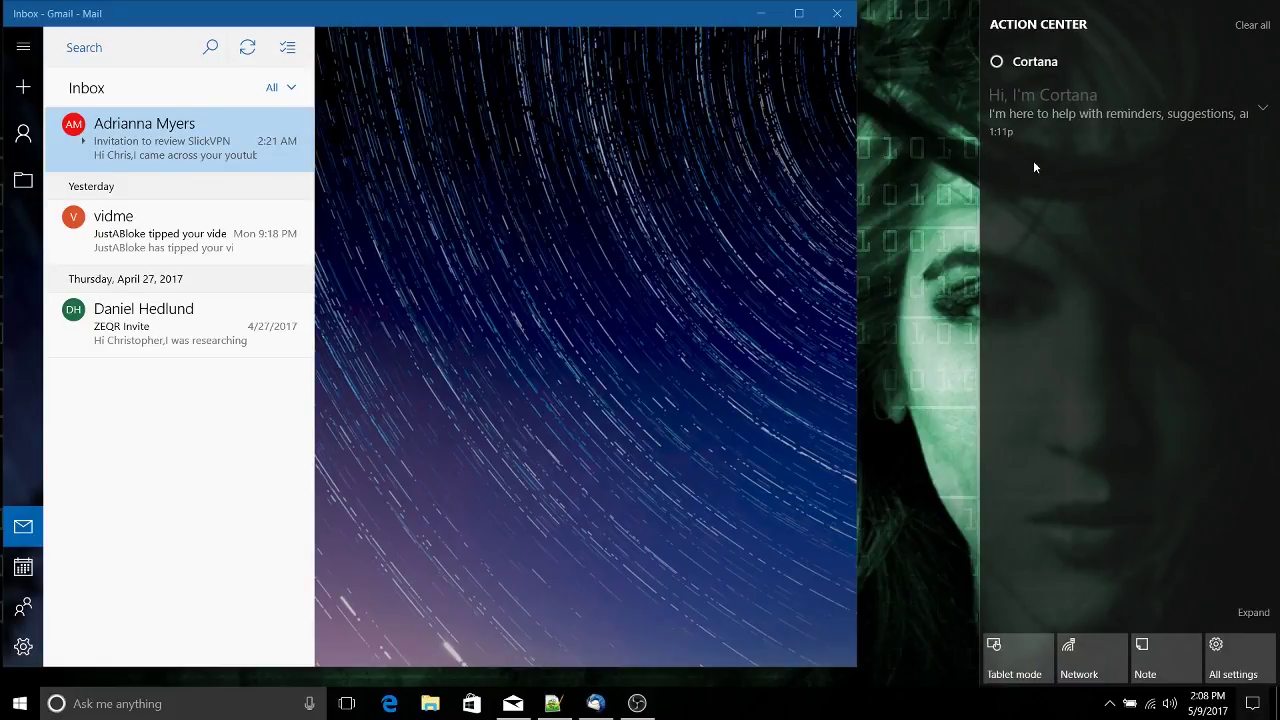
mouse_move(1040, 156)
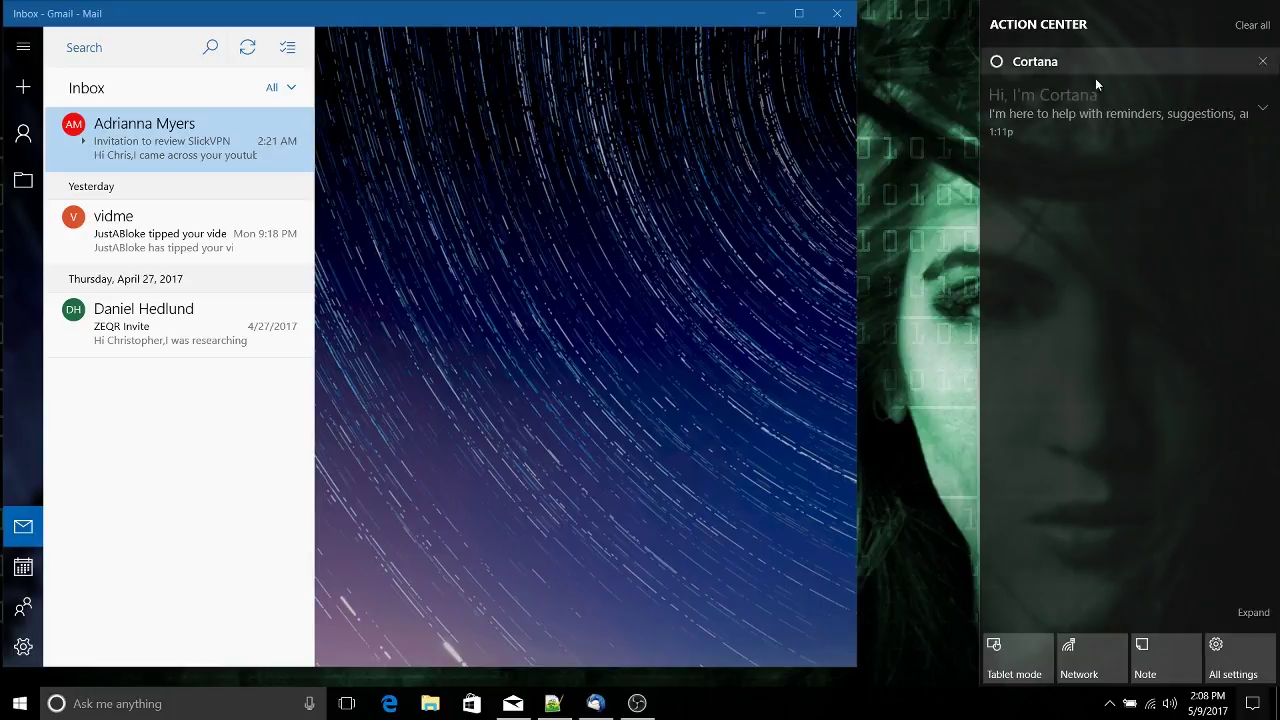
left_click(1250, 712)
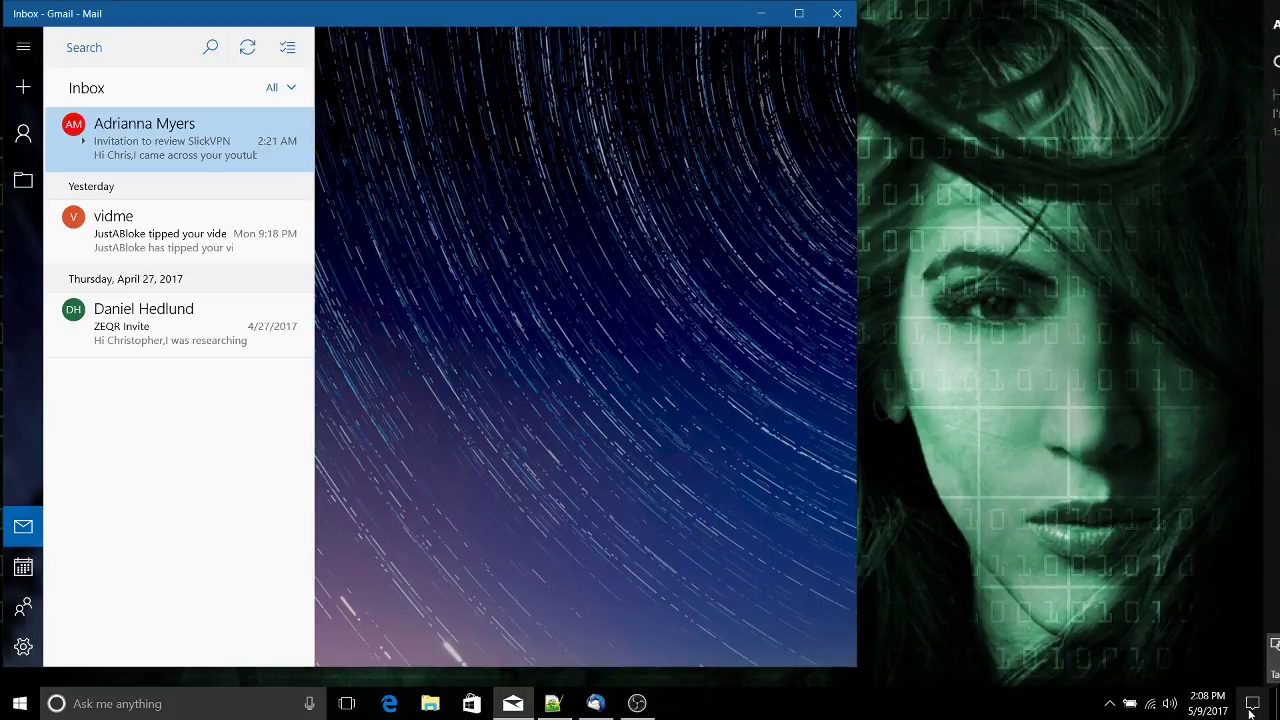
left_click(25, 47)
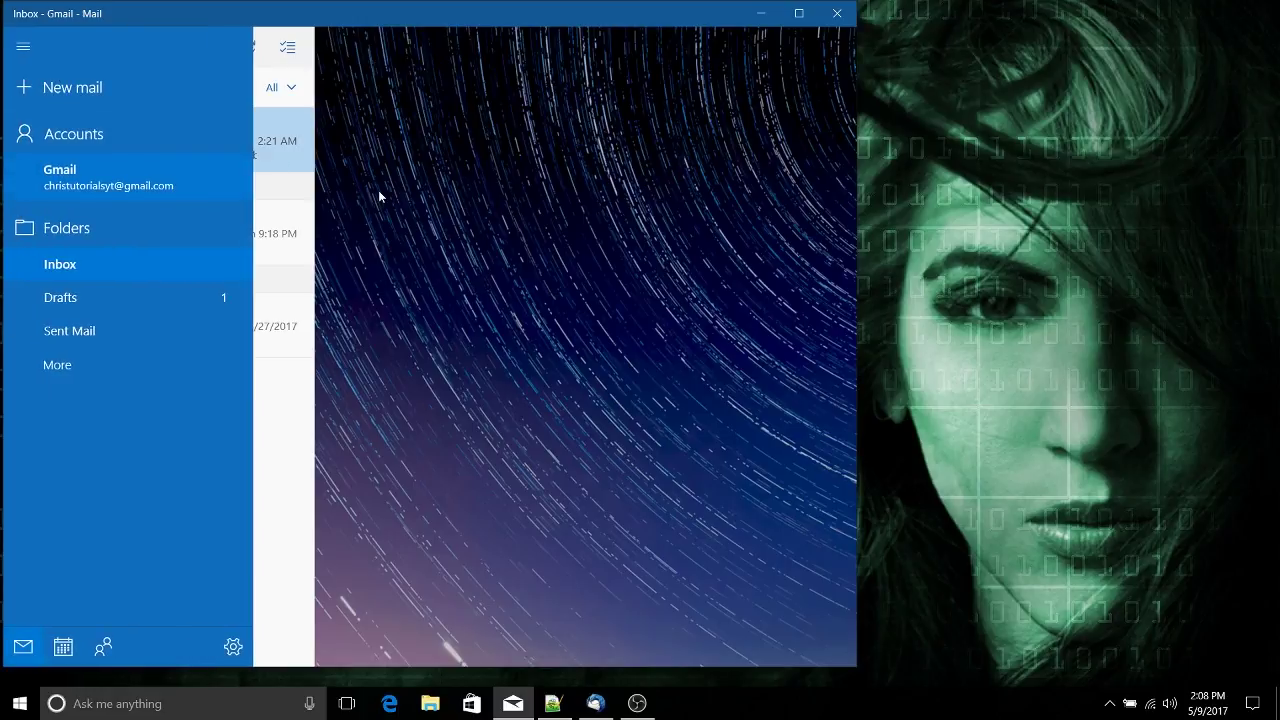
- Open Manage Accounts and try Link inboxes, cancelling at the two-account requirement
left_click(136, 143)
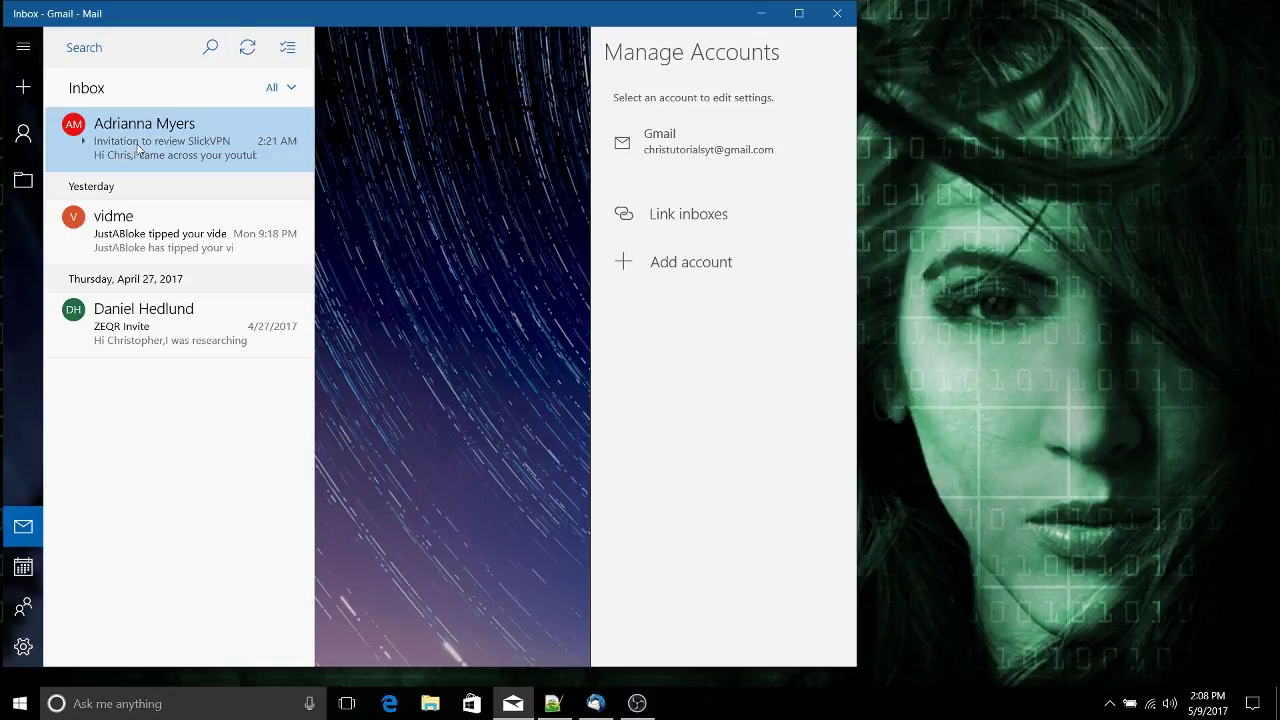
left_click(23, 47)
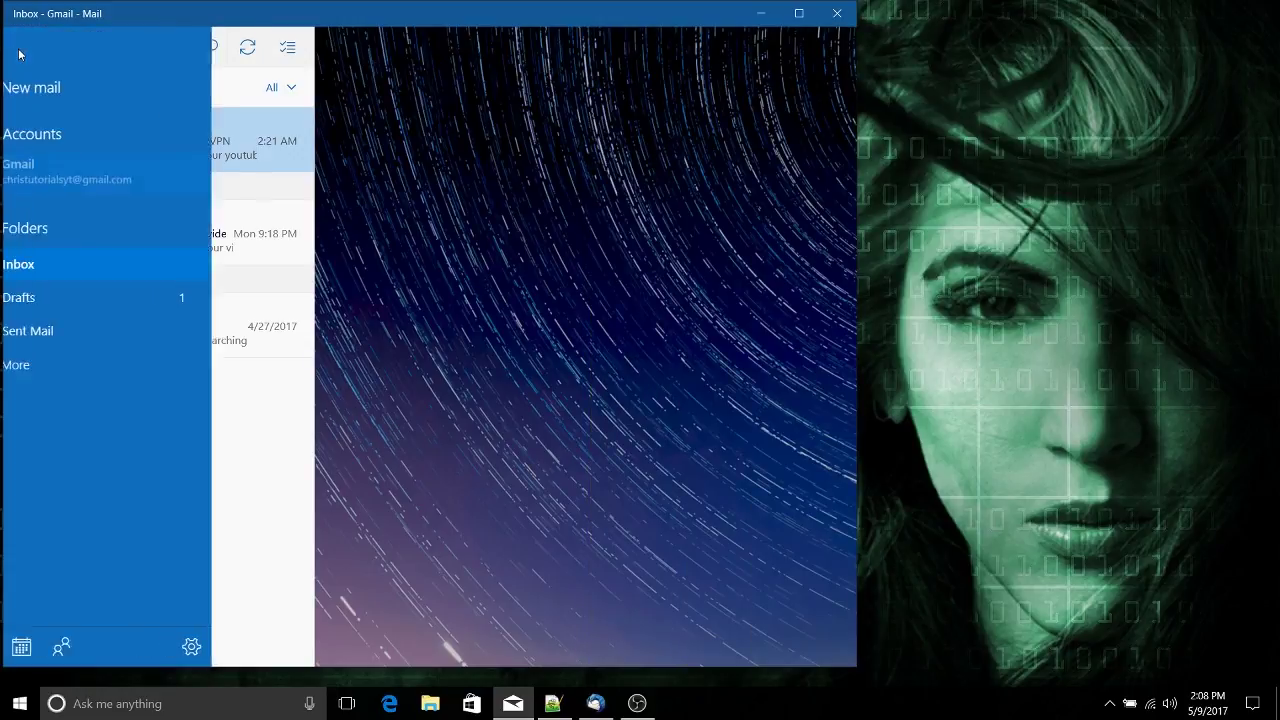
left_click(82, 130)
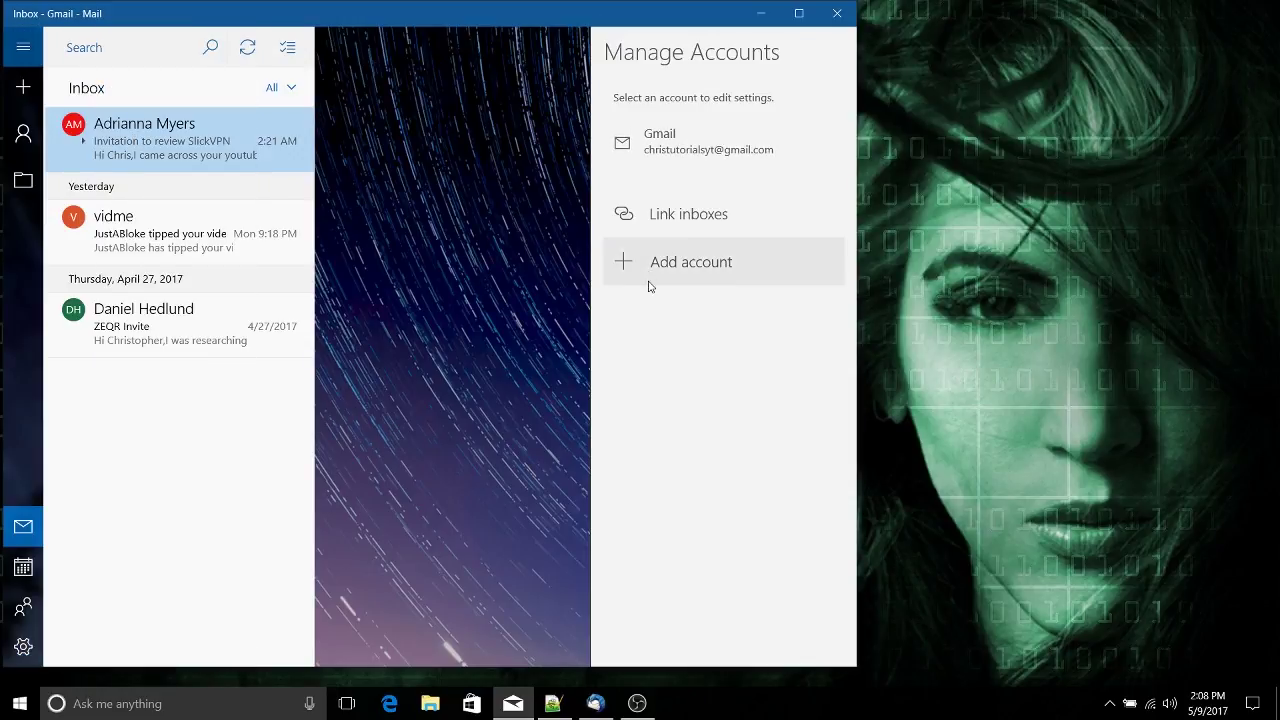
left_click(667, 225)
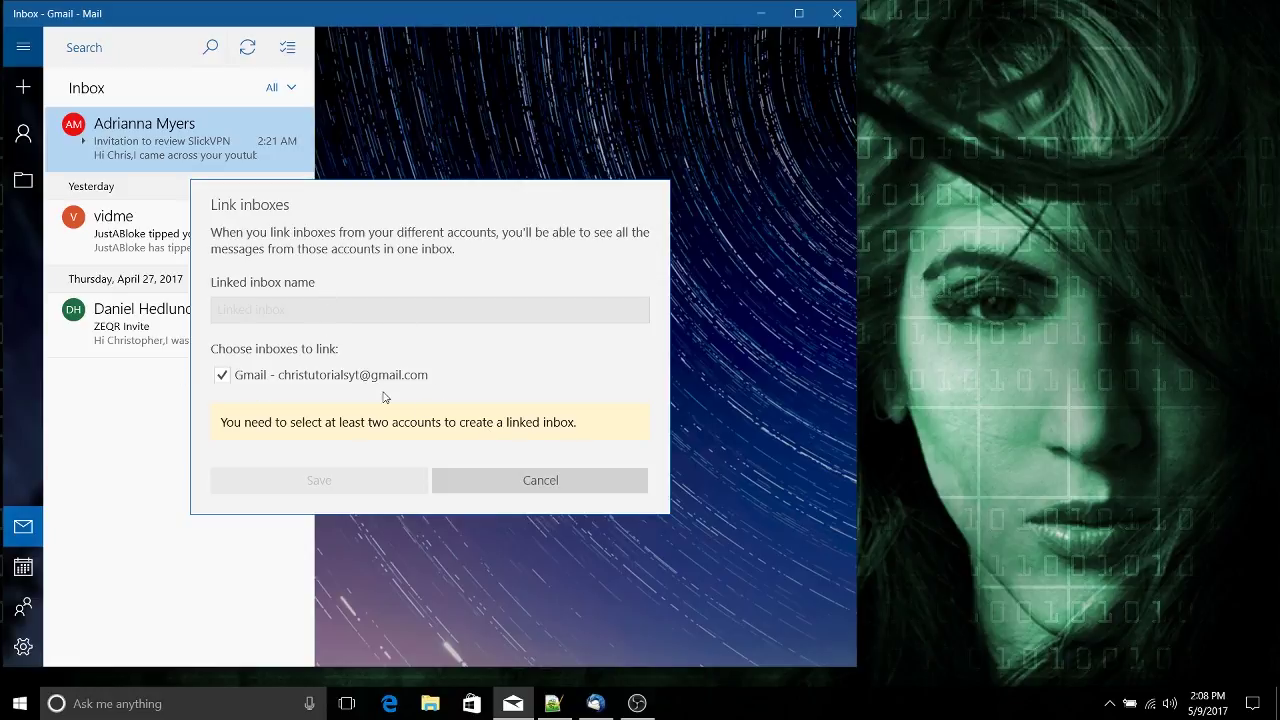
left_click(527, 492)
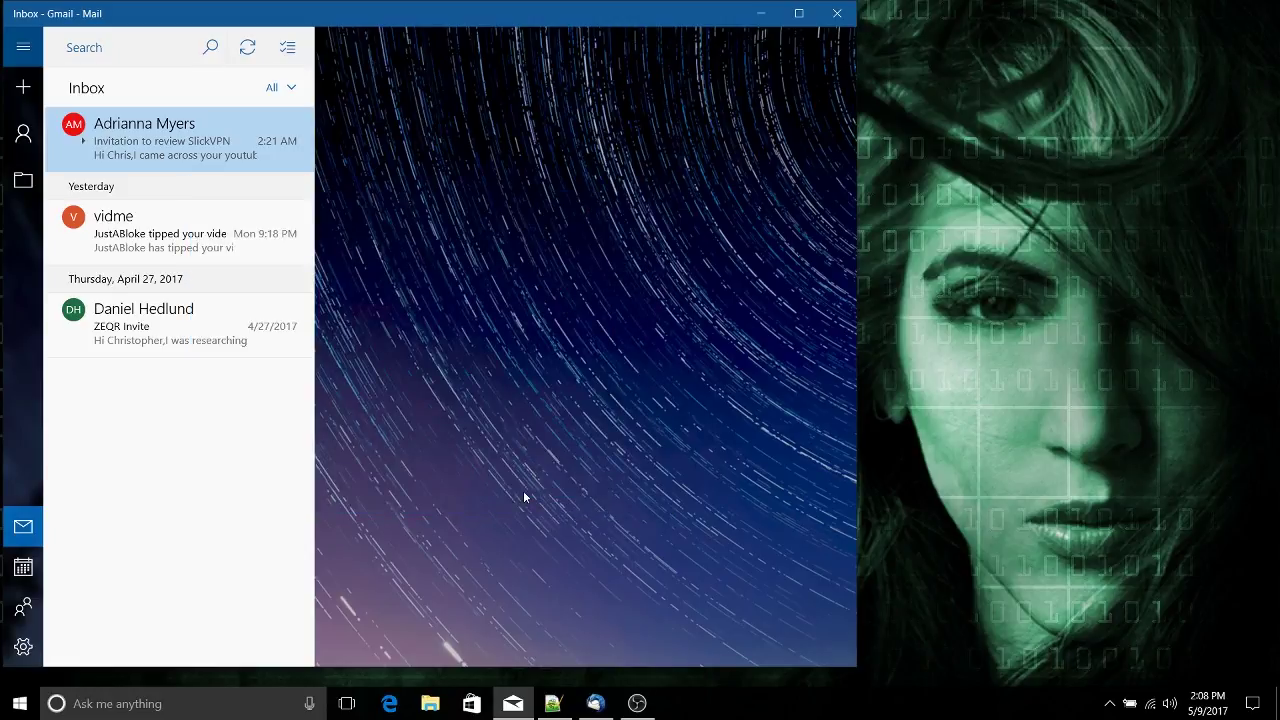
- Reopen the account management settings and close them
left_click(22, 52)
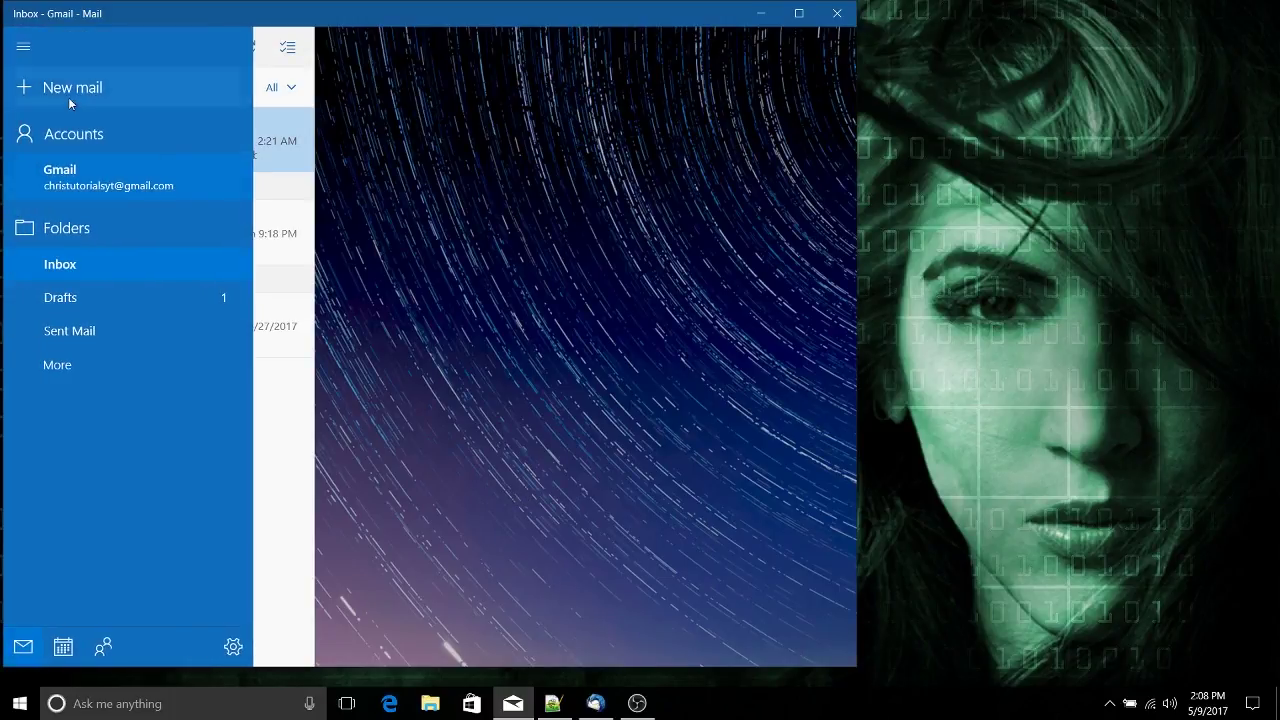
left_click(74, 145)
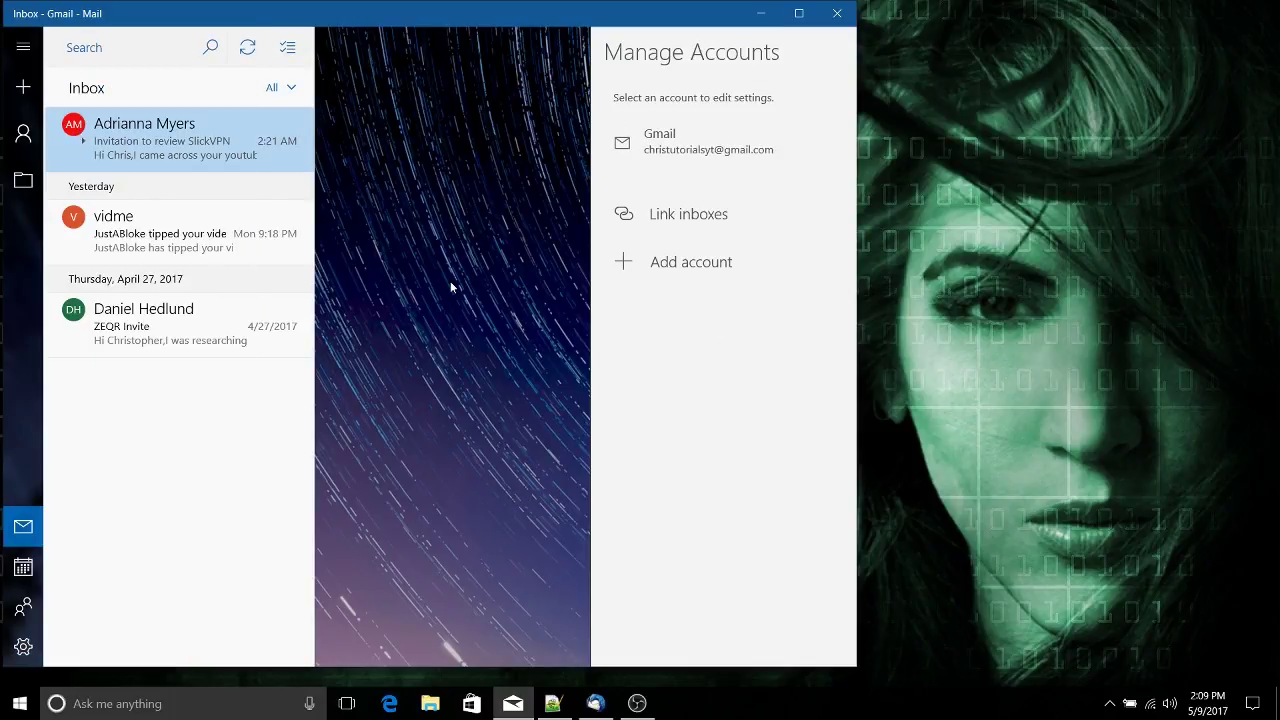
left_click(34, 70)
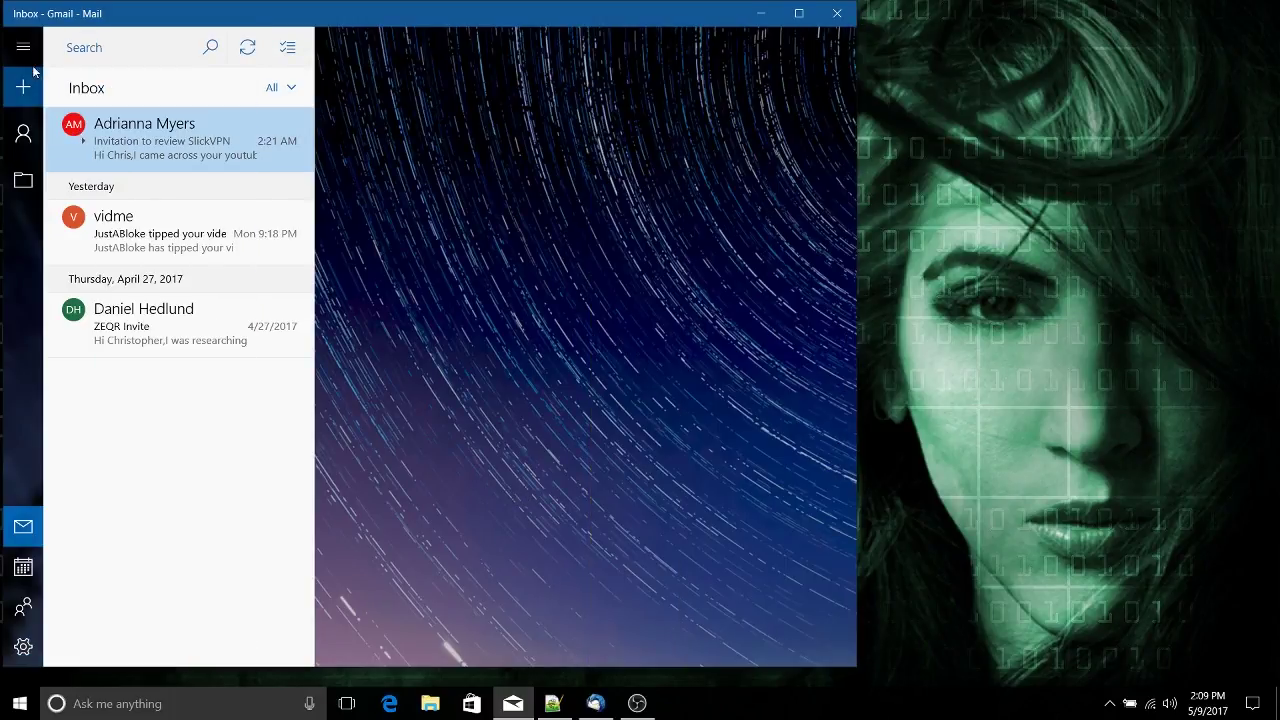
- Bring Thunderbird forward, browse its main menu's View submenu, and dismiss the menu
left_click(595, 703)
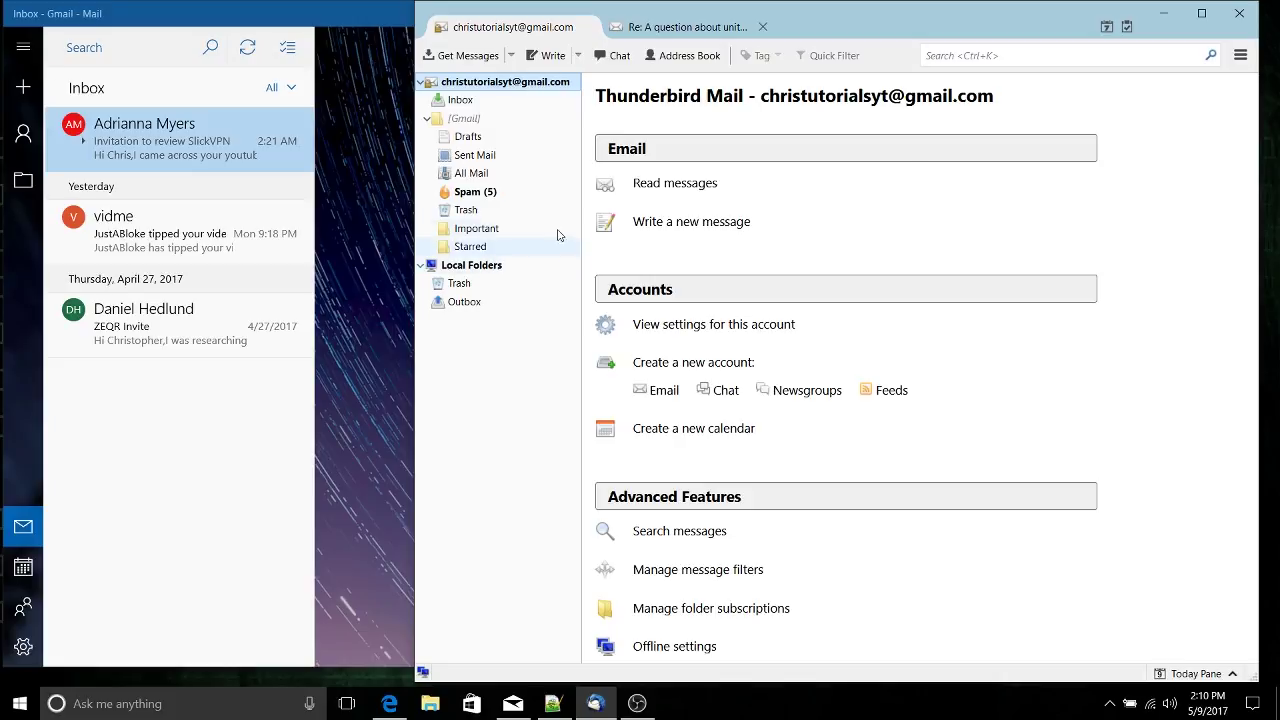
left_click(1239, 57)
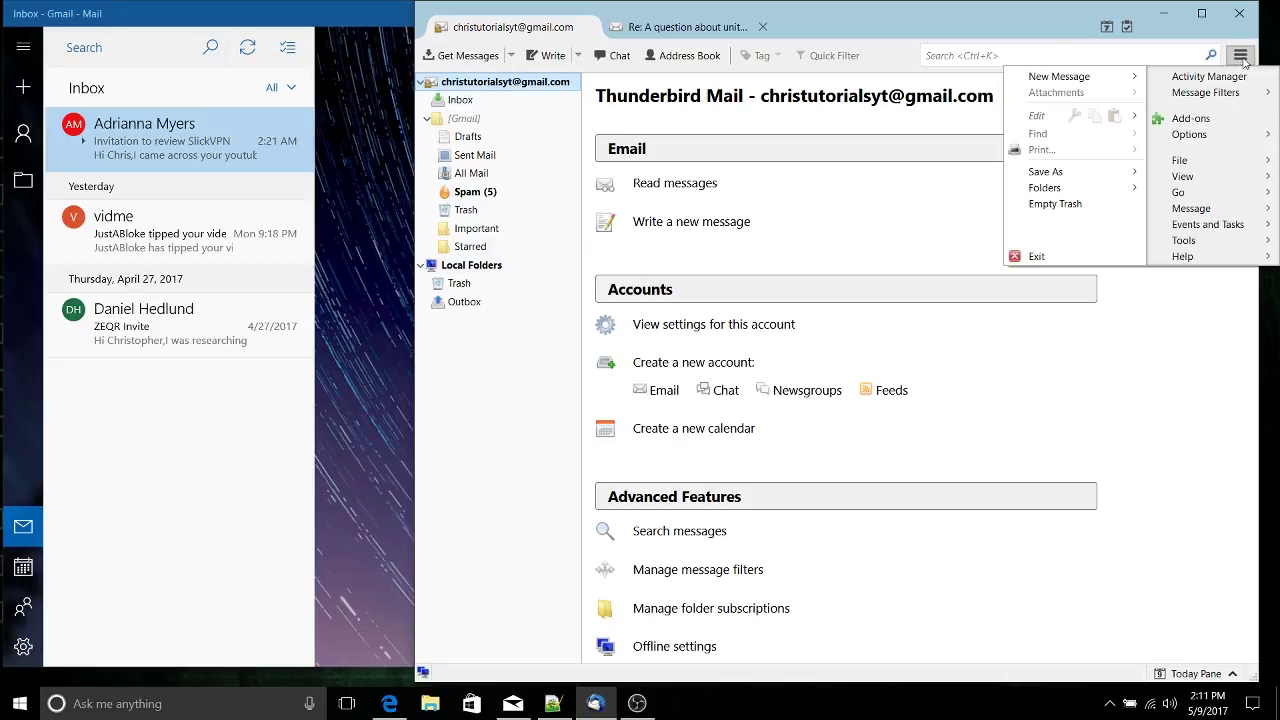
mouse_move(1183, 176)
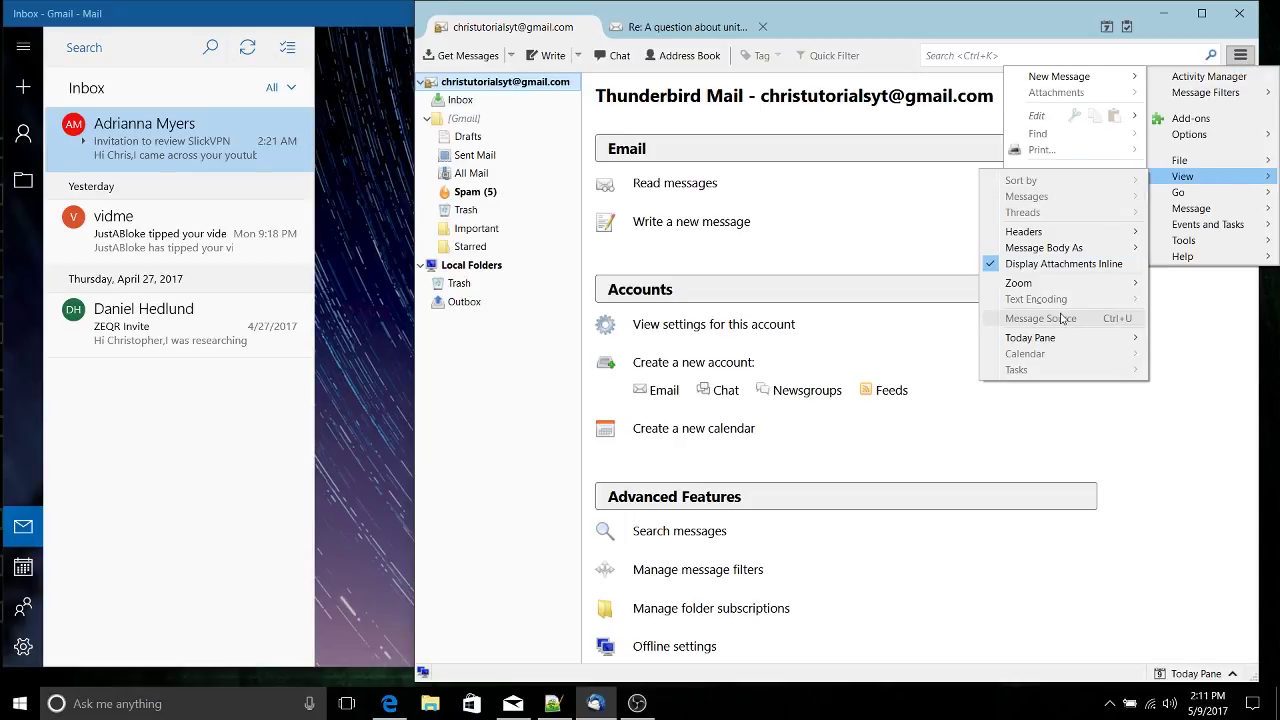
left_click(1166, 322)
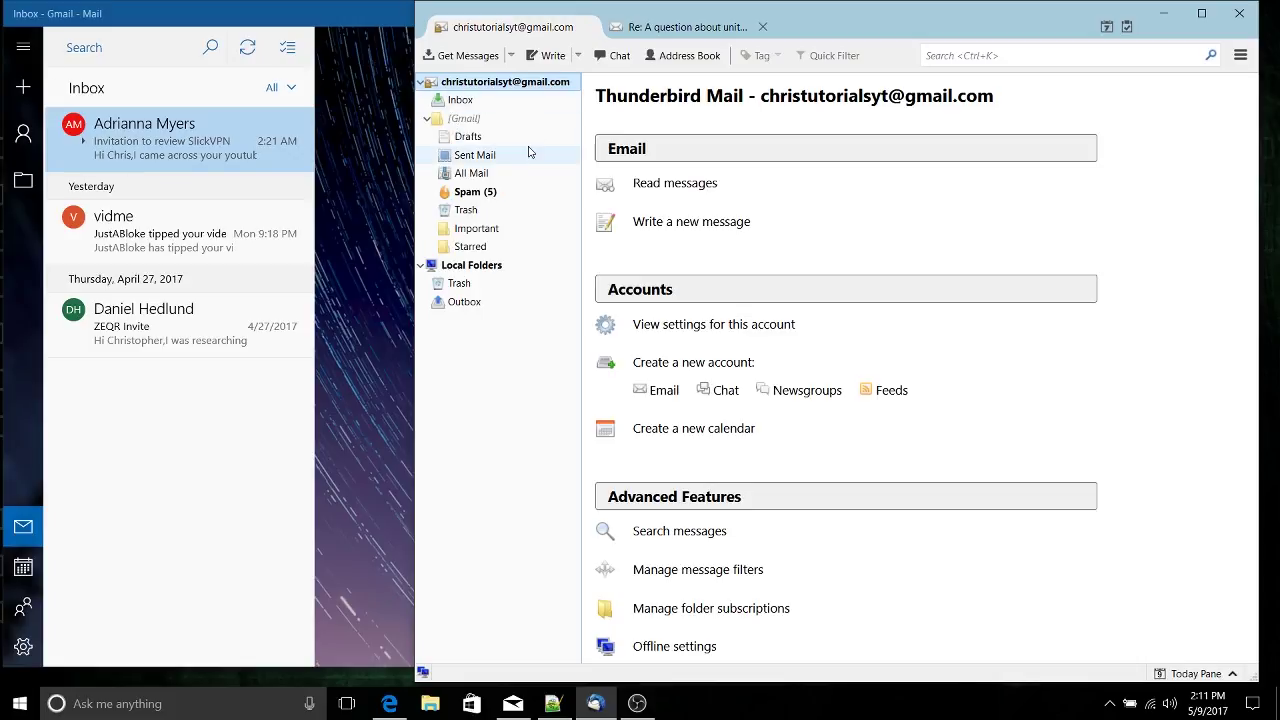
- Switch to Mail, maximize it, and open the People app with its empty contacts list
key("alt+Tab")
key("super+Up")
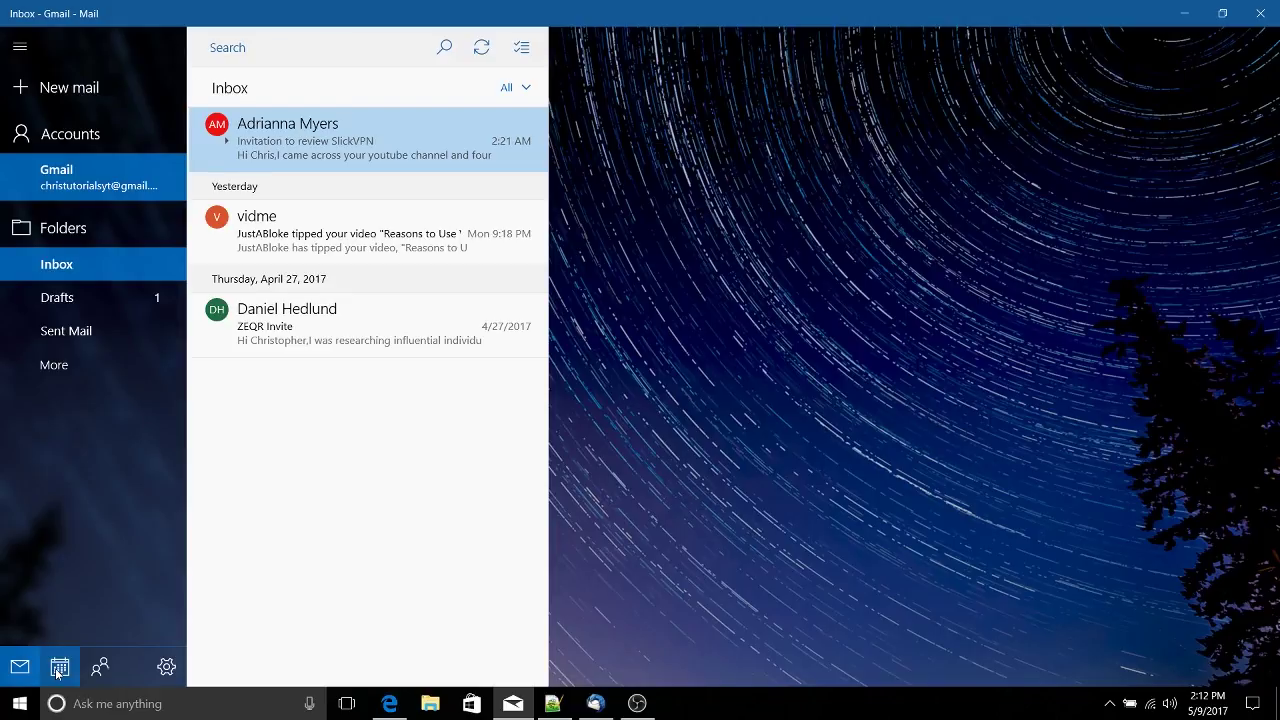
left_click(99, 667)
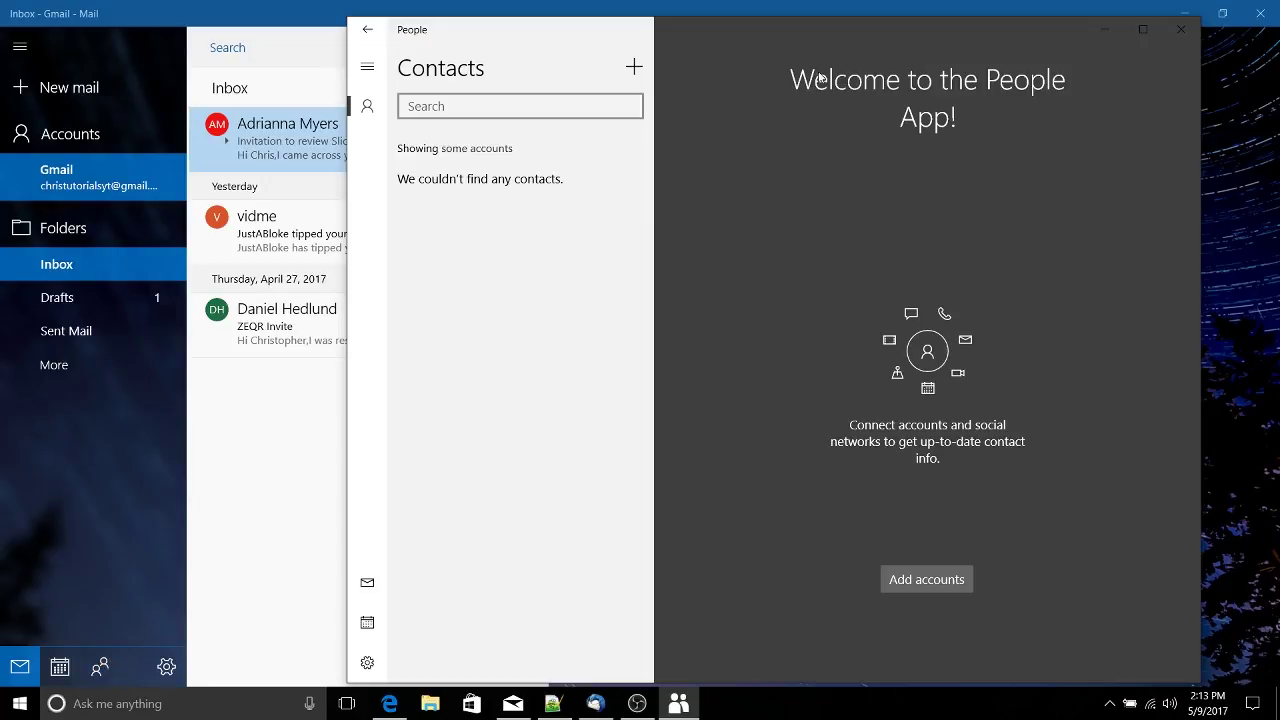
- Nudge the empty People window slightly left, then close the People app
left_click_drag(736, 29, 700, 27)
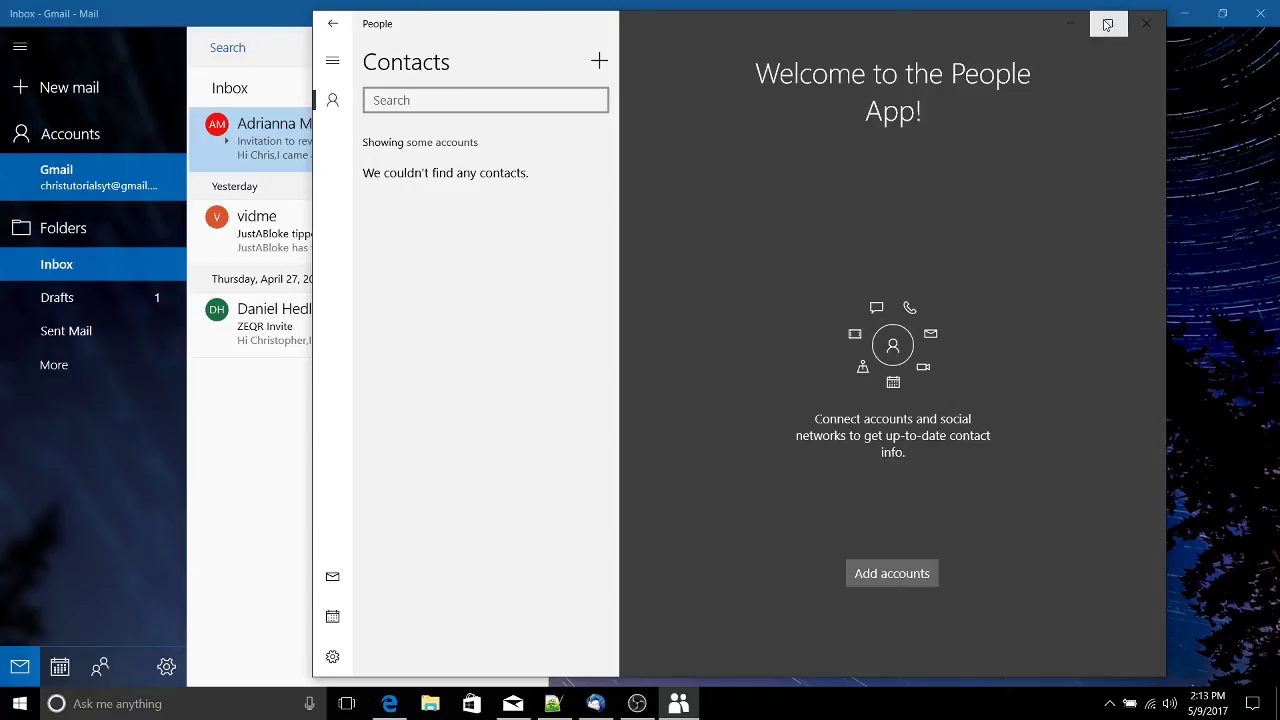
left_click(1147, 23)
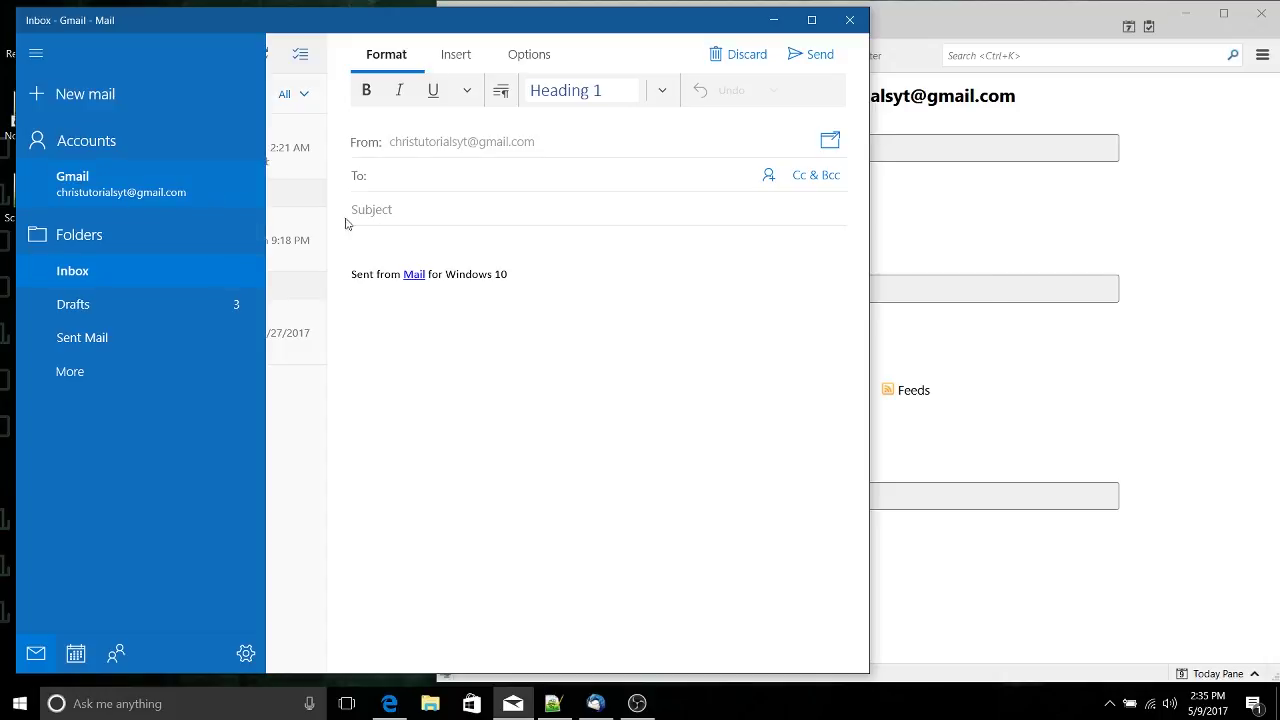
- Bring Thunderbird in front of Mail, maximize it, and collapse the Gmail account's folder tree
left_click(993, 257)
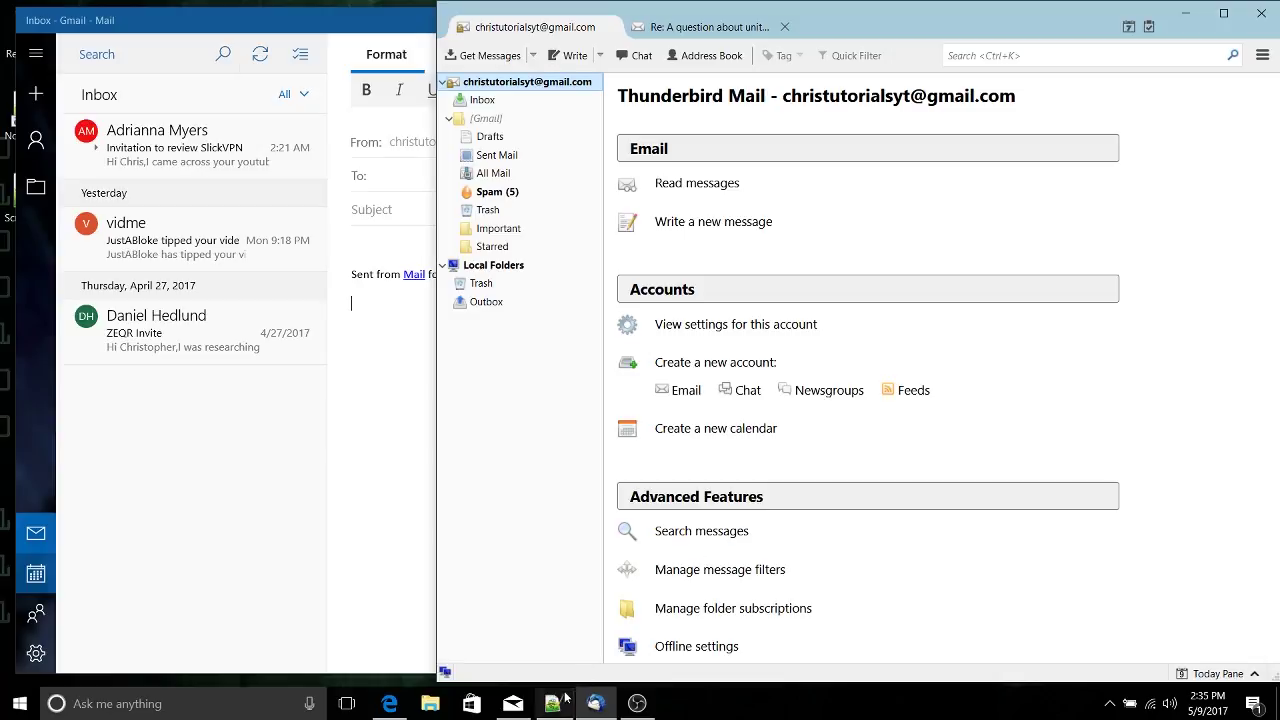
double_click(922, 22)
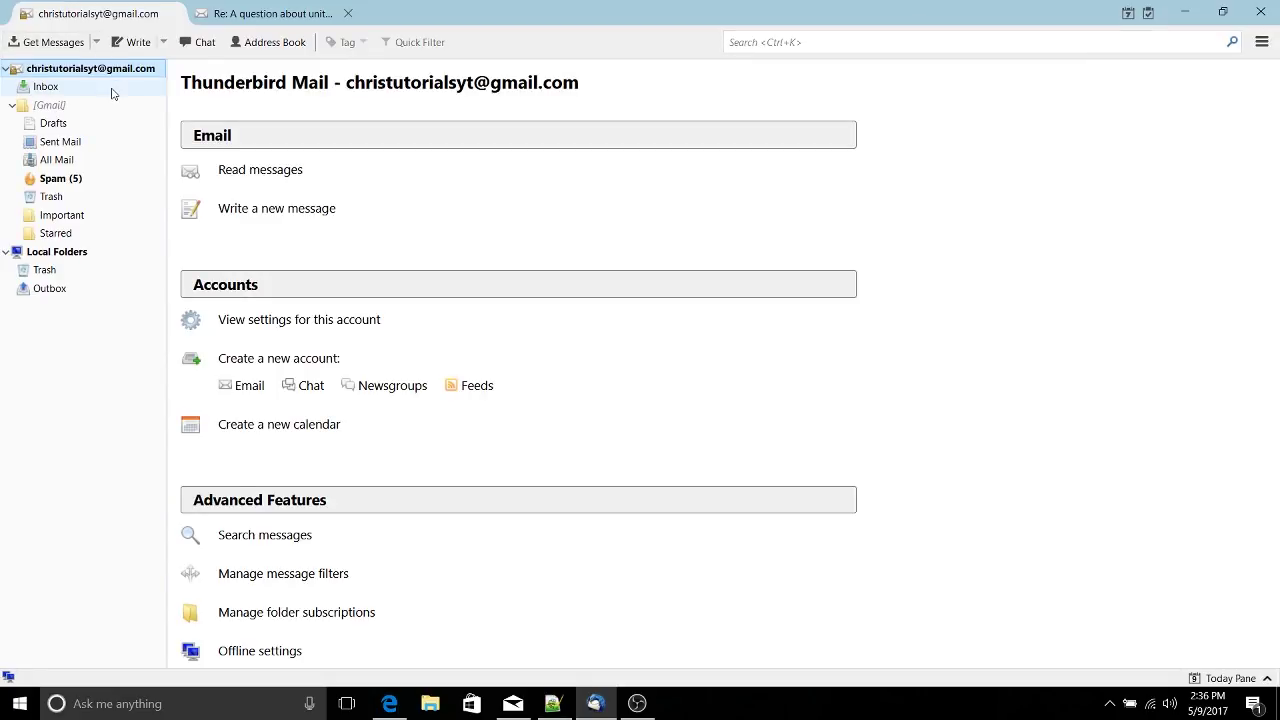
left_click(5, 69)
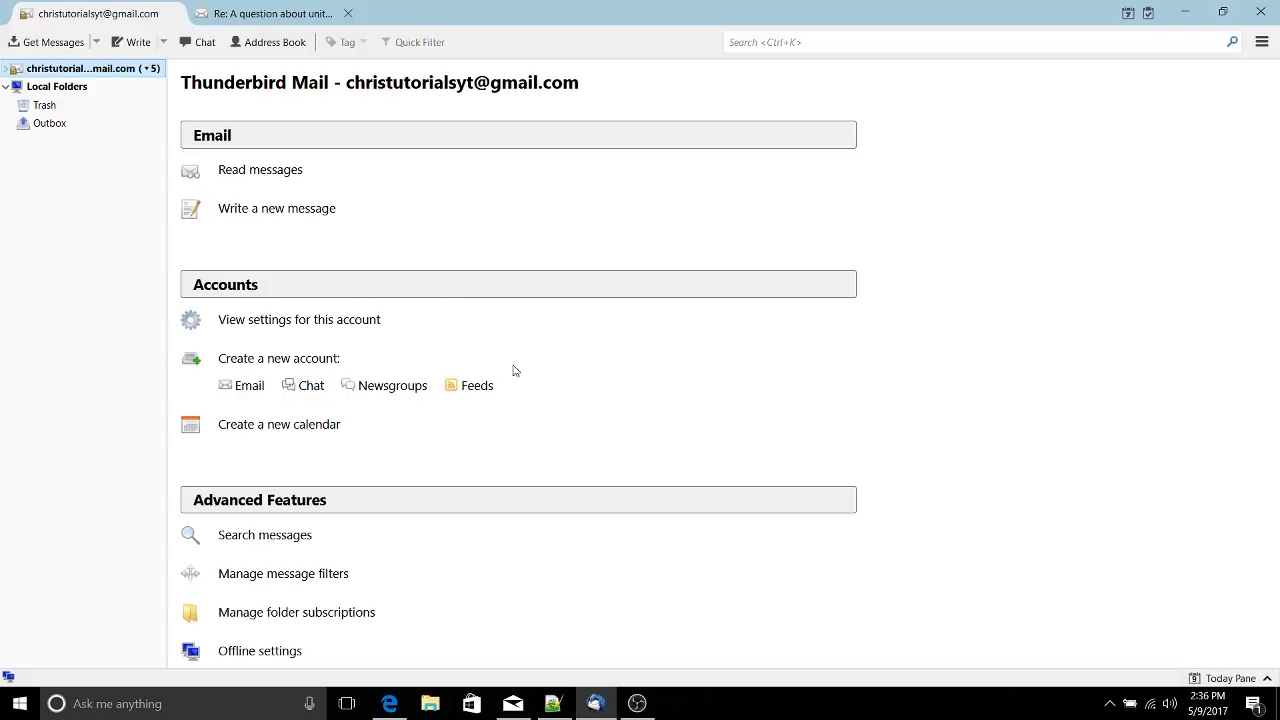
- Start the Feeds account wizard, move it aside, then cancel it without adding a feed
left_click(479, 390)
left_click_drag(606, 194, 804, 196)
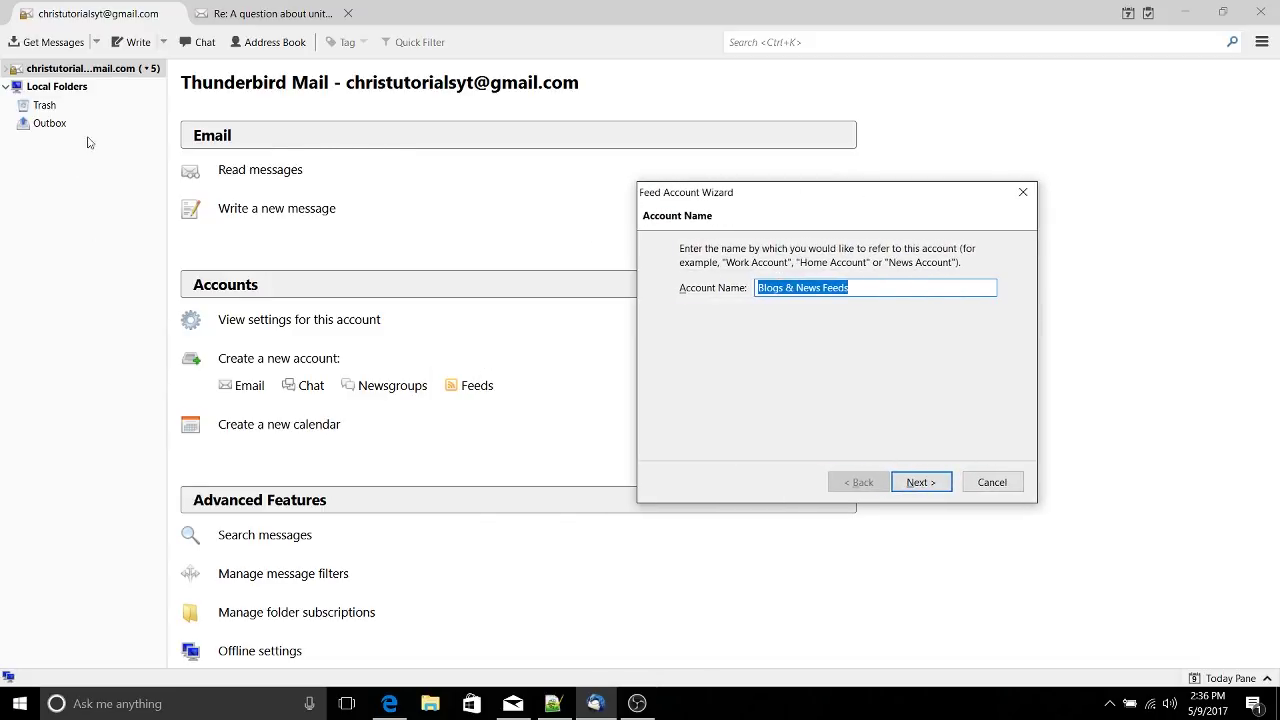
left_click(993, 484)
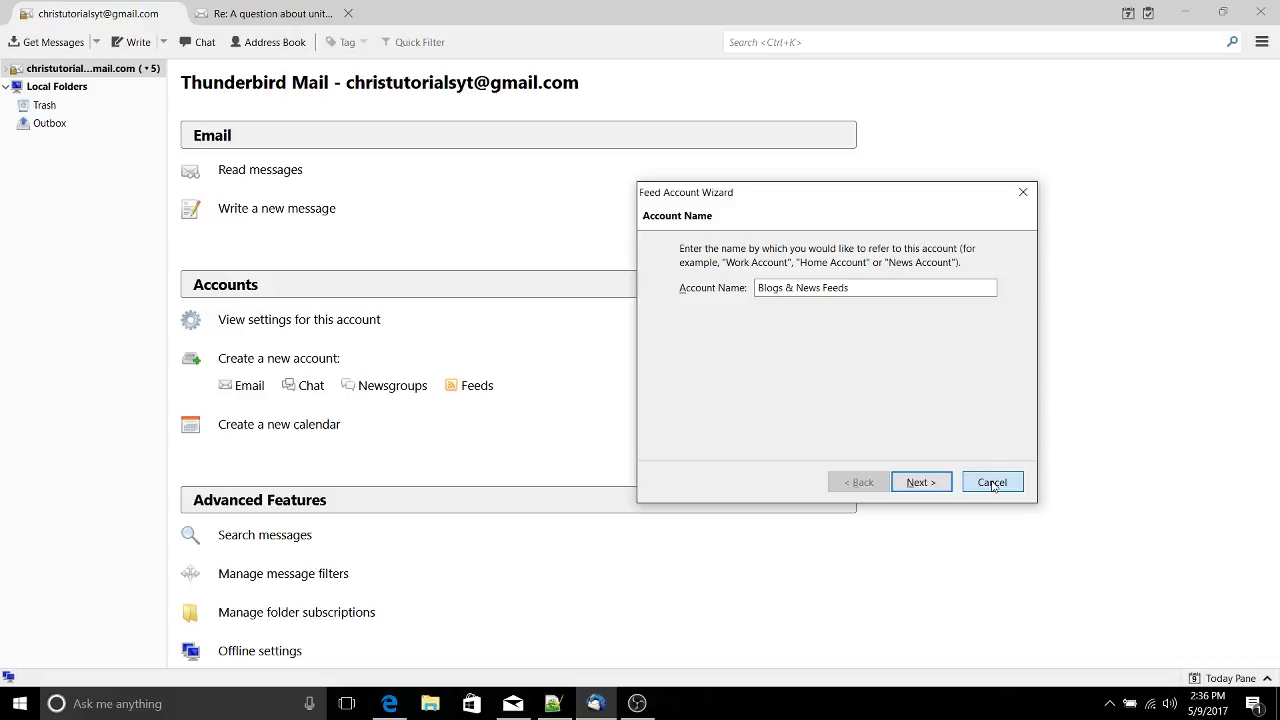
left_click(991, 480)
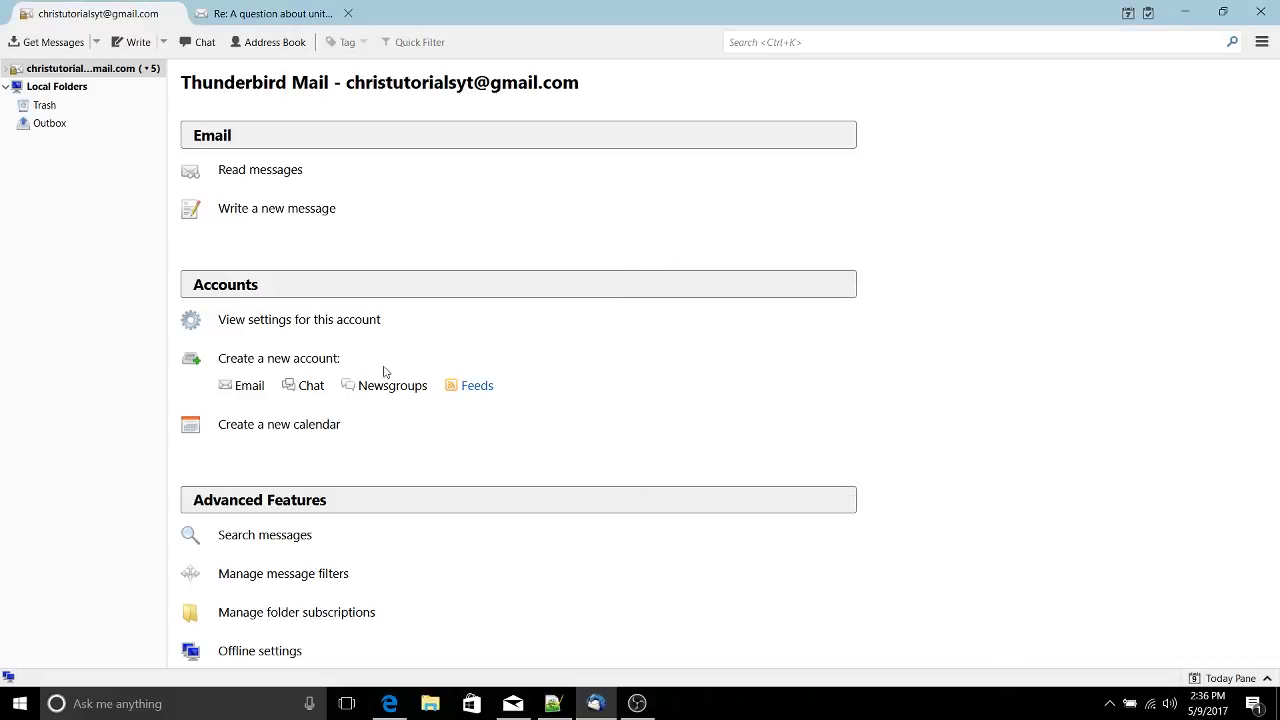
- Open the Chat account wizard, browse its networks, and cancel without adding one
left_click(307, 389)
left_click_drag(577, 188, 666, 227)
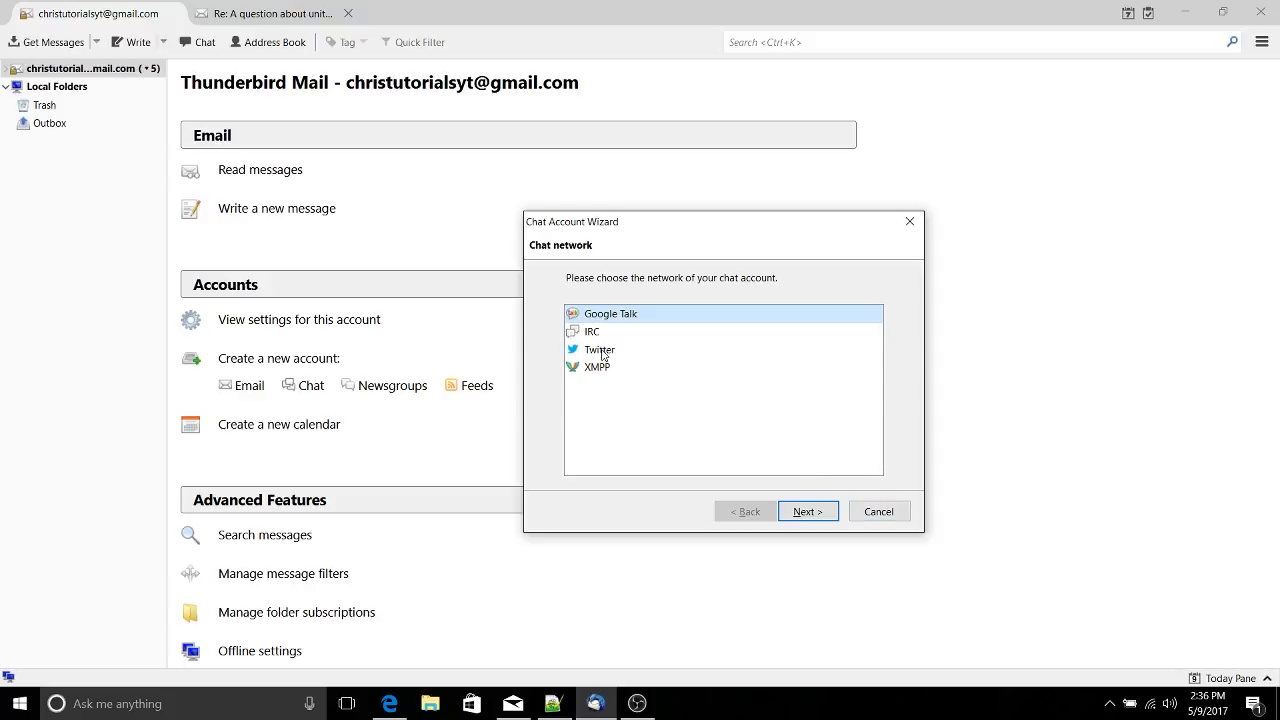
left_click(886, 514)
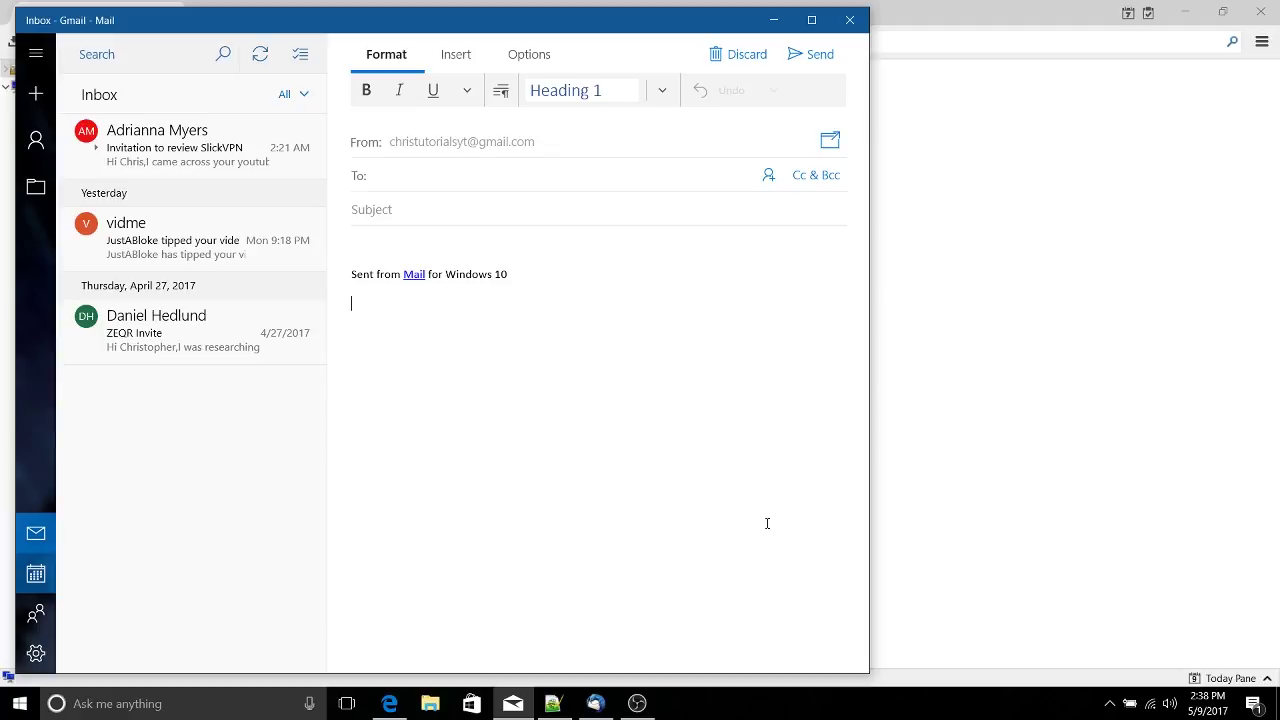
- Switch from the Mail draft to Thunderbird's Gmail Inbox with Alt+Tab
key("alt+Tab")
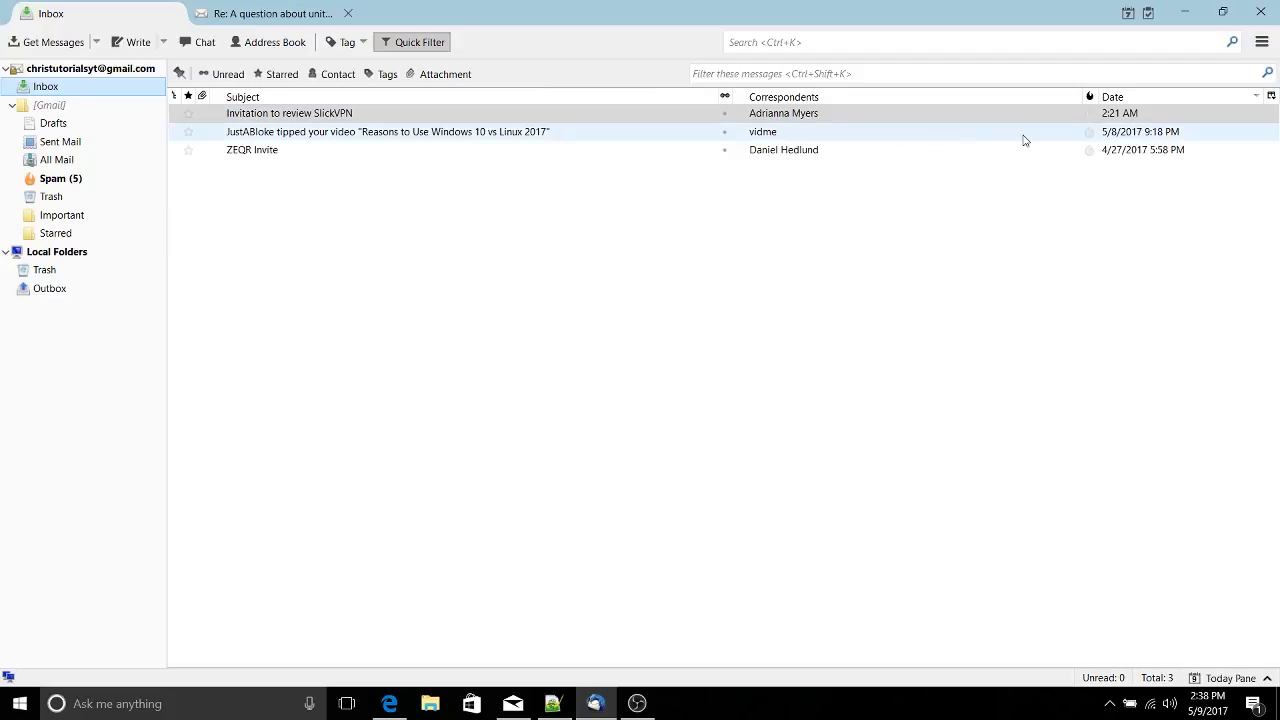
left_click(1261, 42)
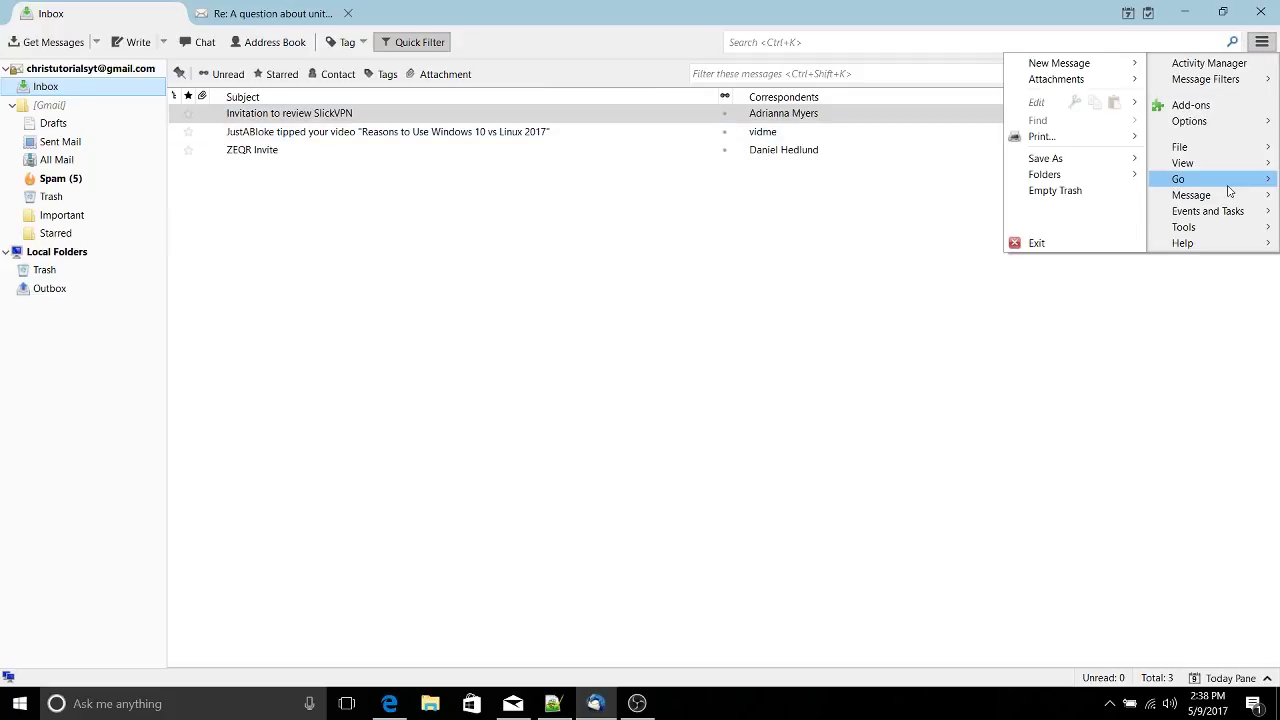
left_click(1197, 127)
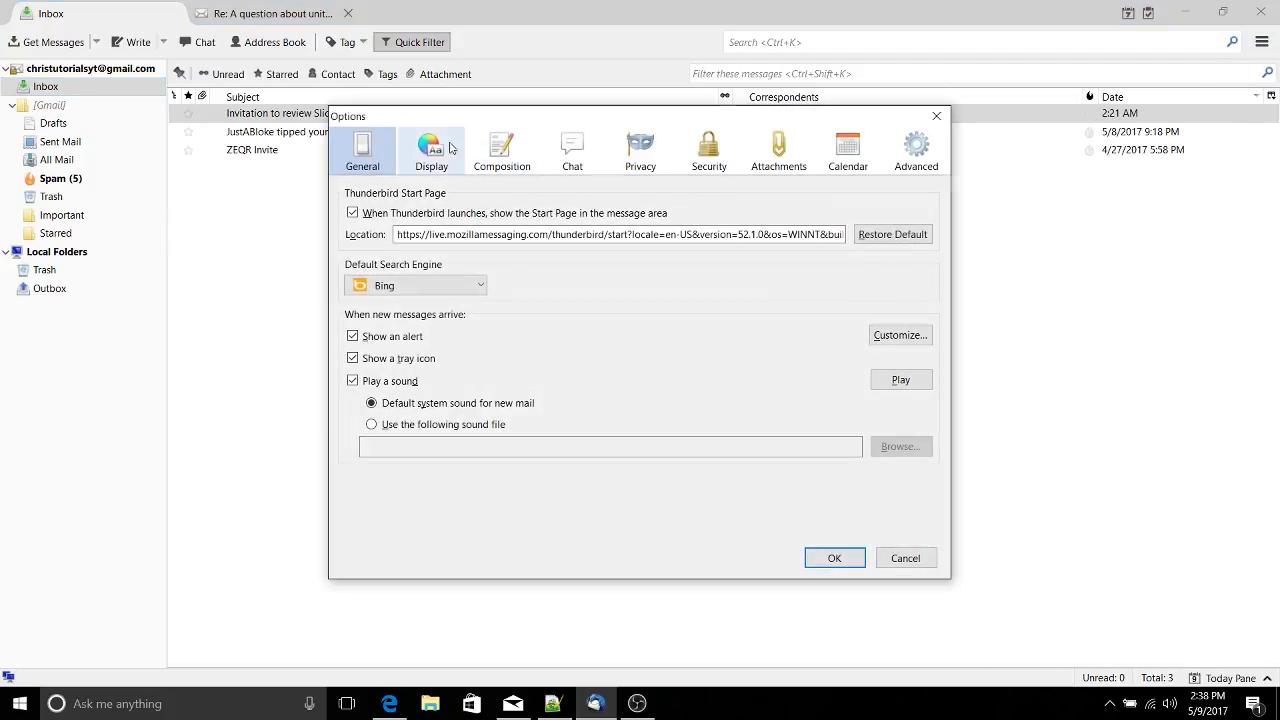
left_click(431, 147)
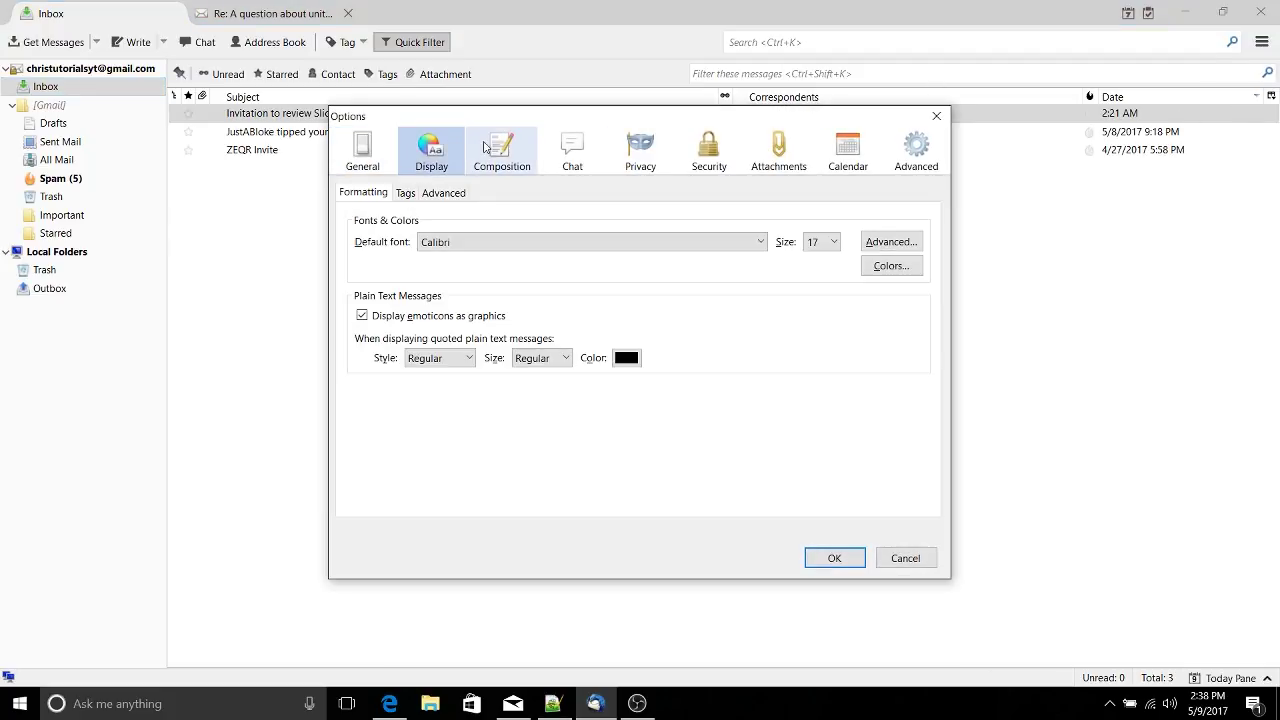
left_click(505, 148)
left_click(572, 150)
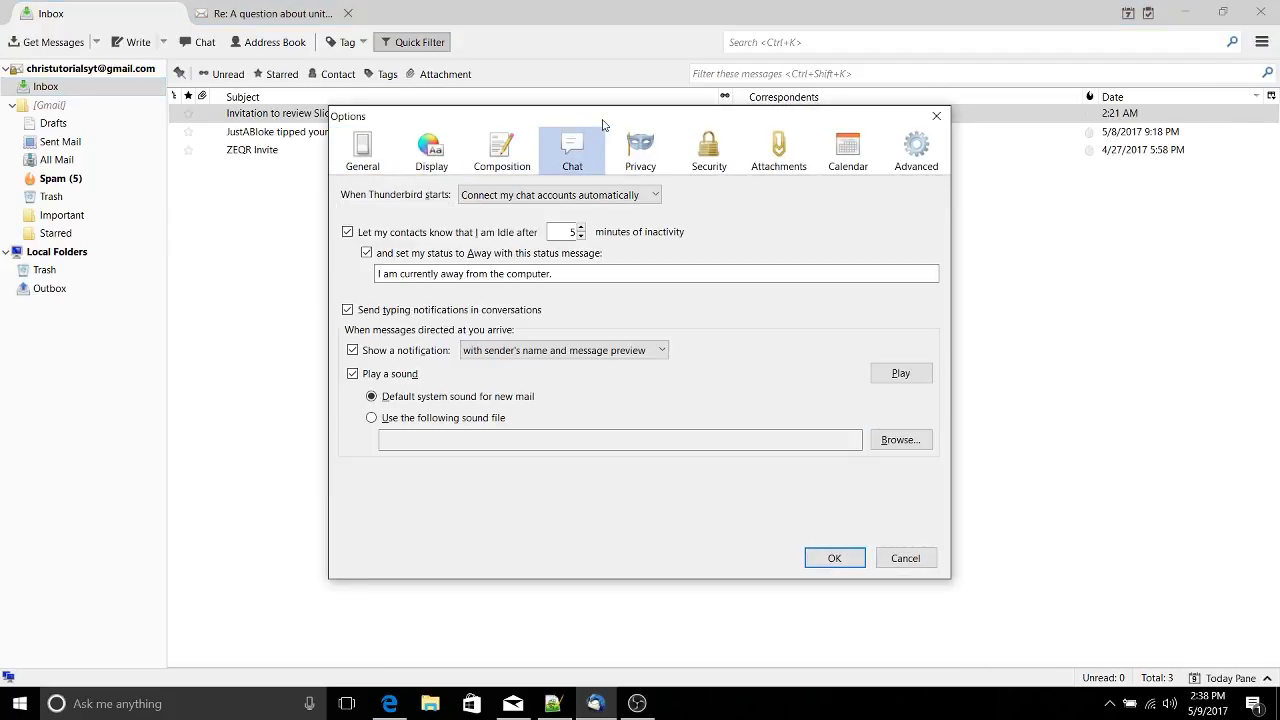
left_click_drag(603, 122, 556, 158)
left_click(591, 183)
left_click(660, 183)
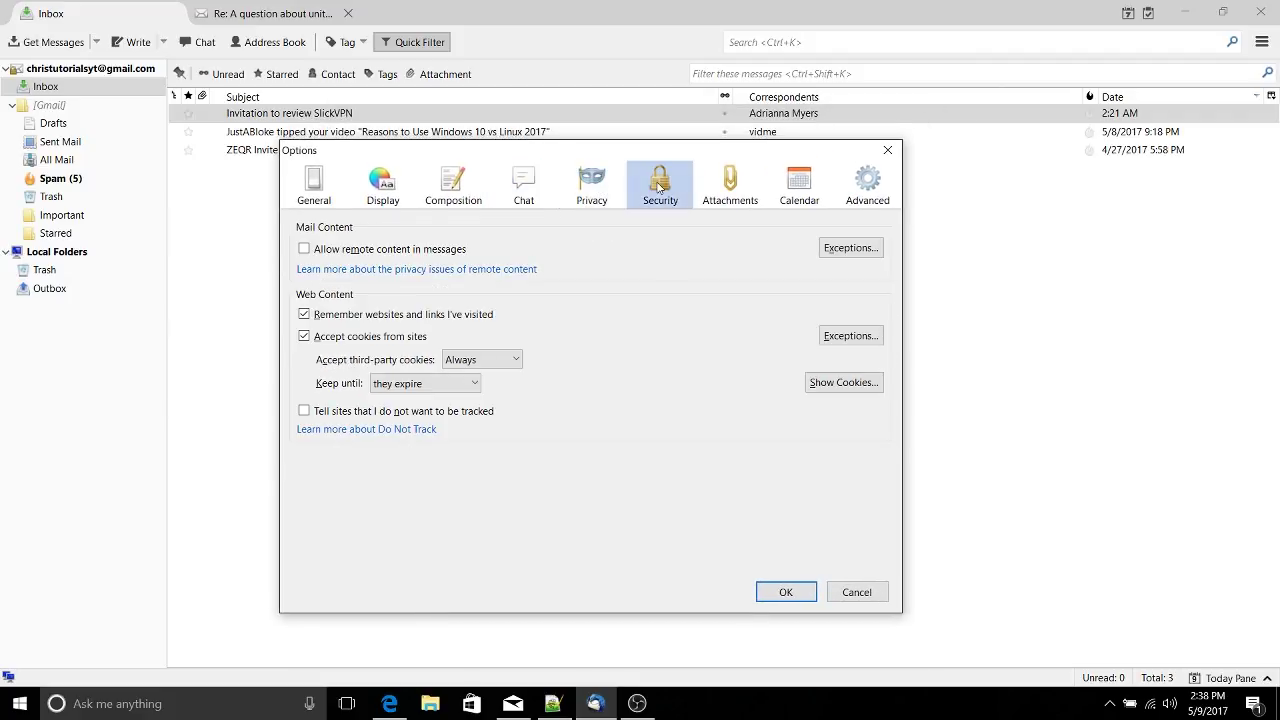
left_click(730, 183)
left_click(805, 185)
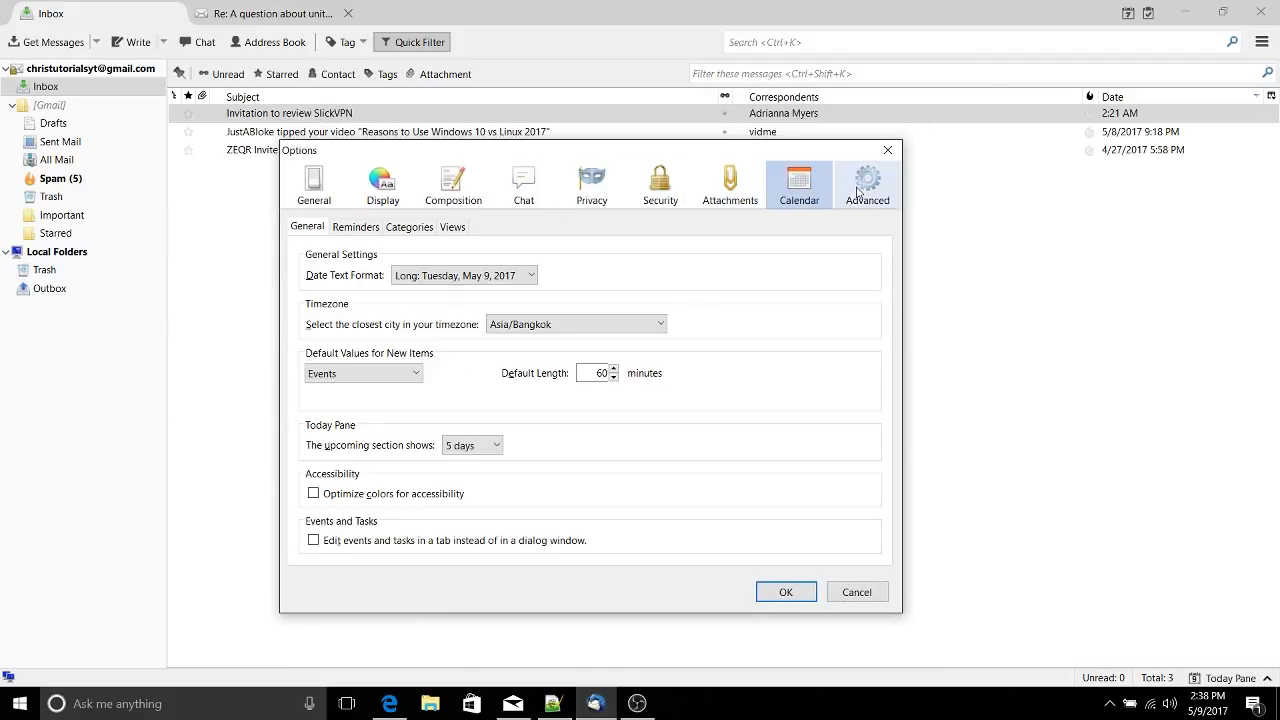
left_click(862, 188)
key("Escape")
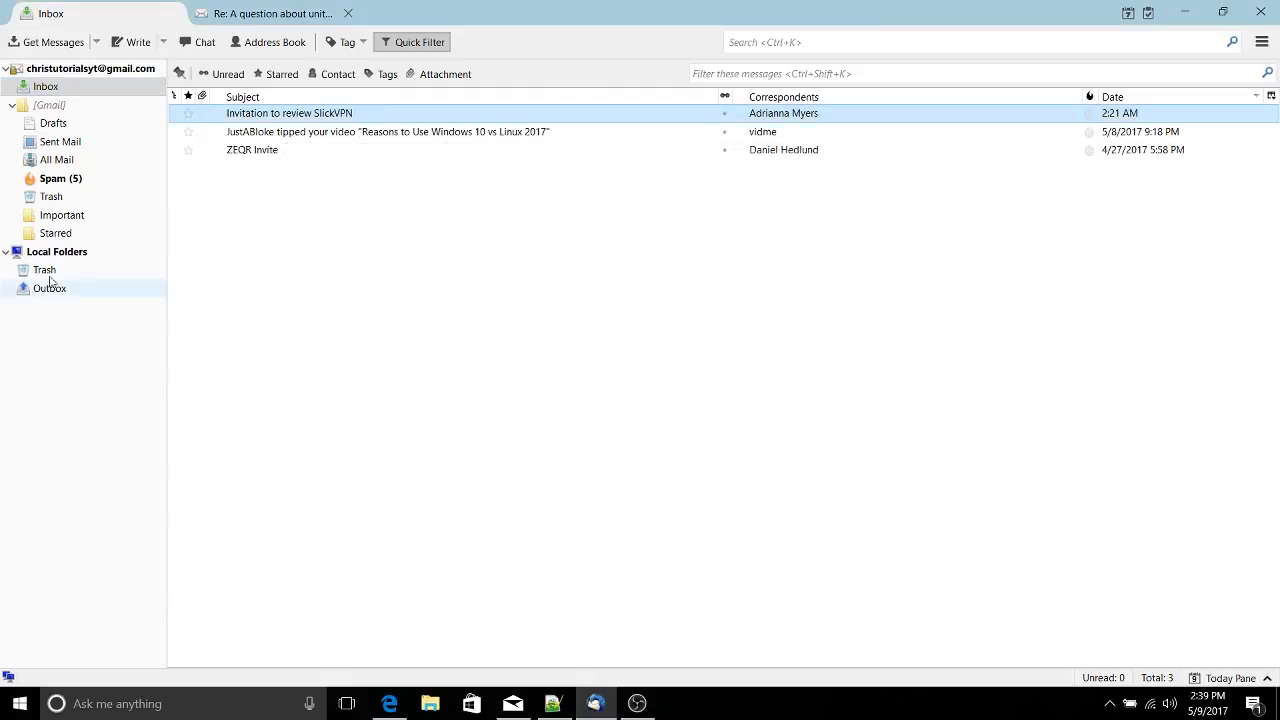
- Open the Local Folders account overview page in Thunderbird
right_click(84, 254)
left_click(43, 337)
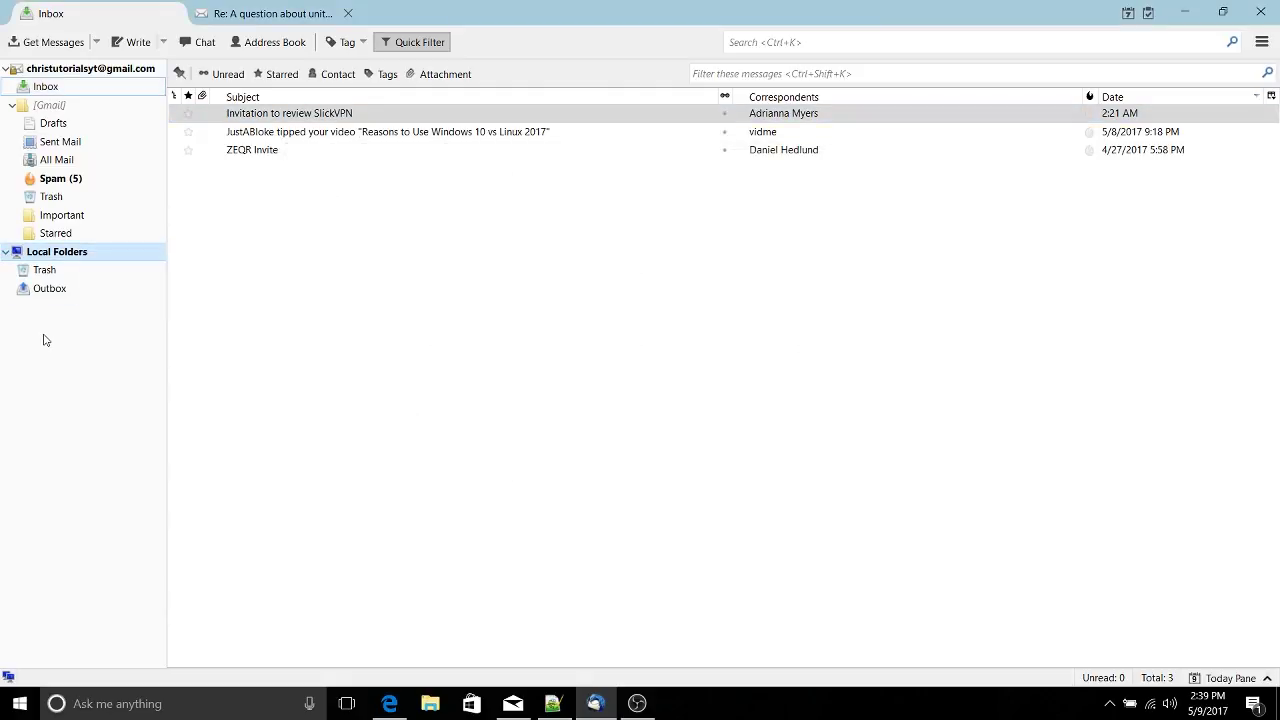
left_click(43, 255)
- Open Local Folders account settings, view Account Actions' add-account choices, and cancel without changes
right_click(46, 255)
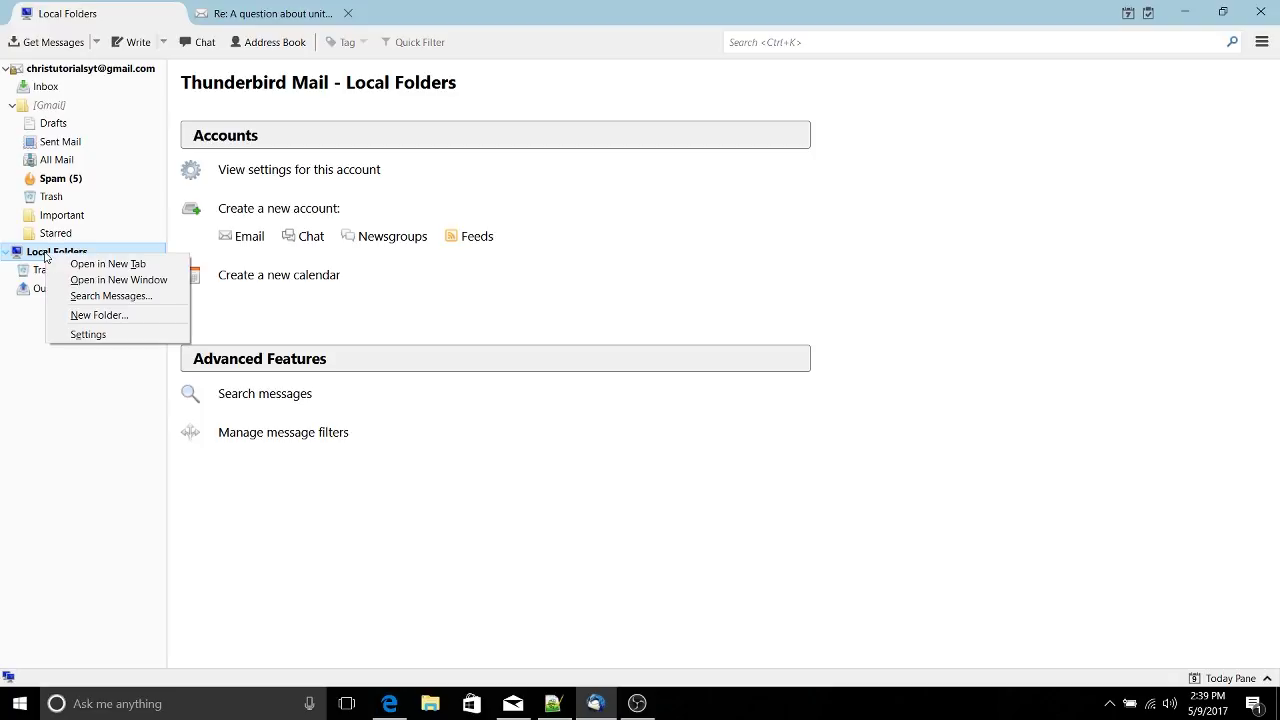
left_click(100, 335)
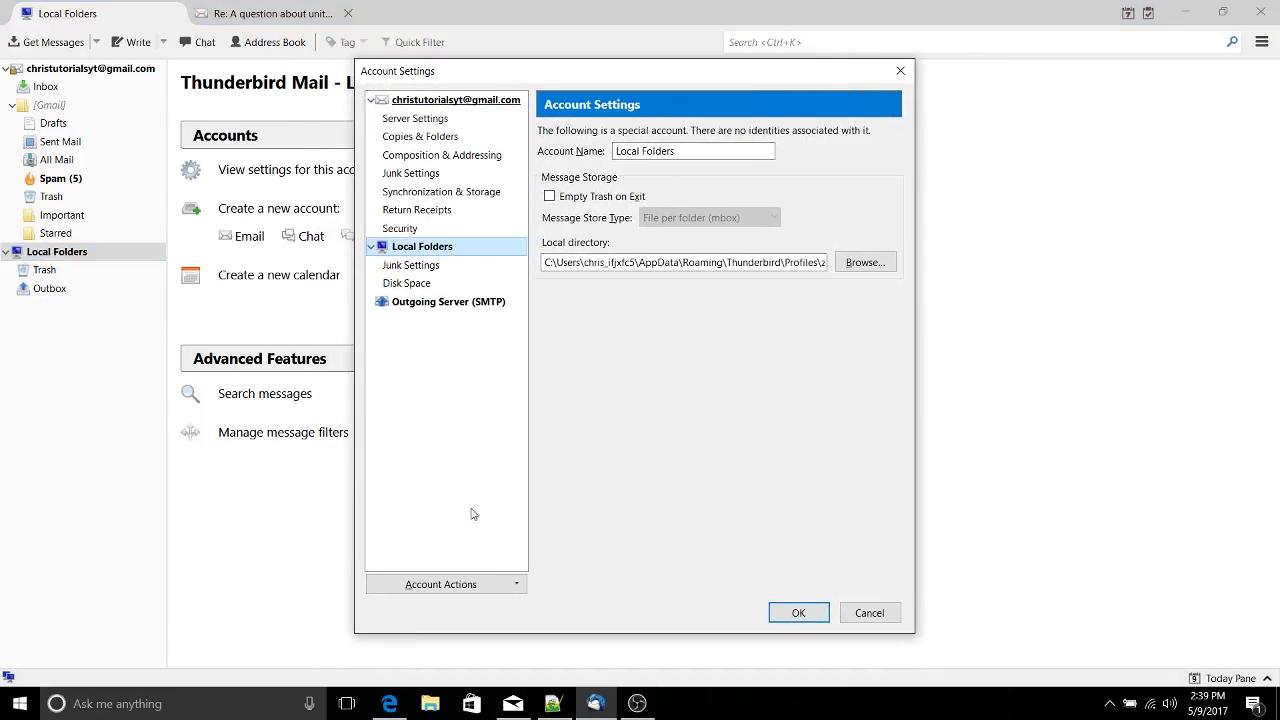
left_click(486, 586)
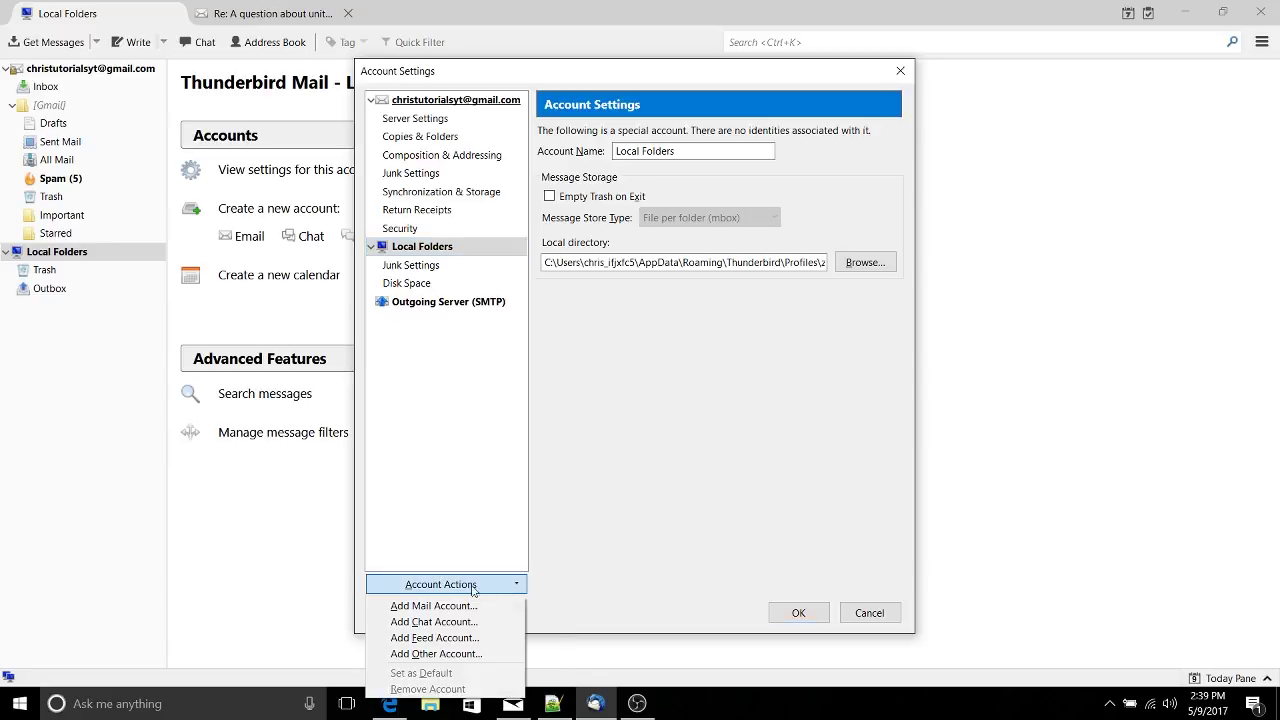
left_click(556, 516)
left_click(867, 612)
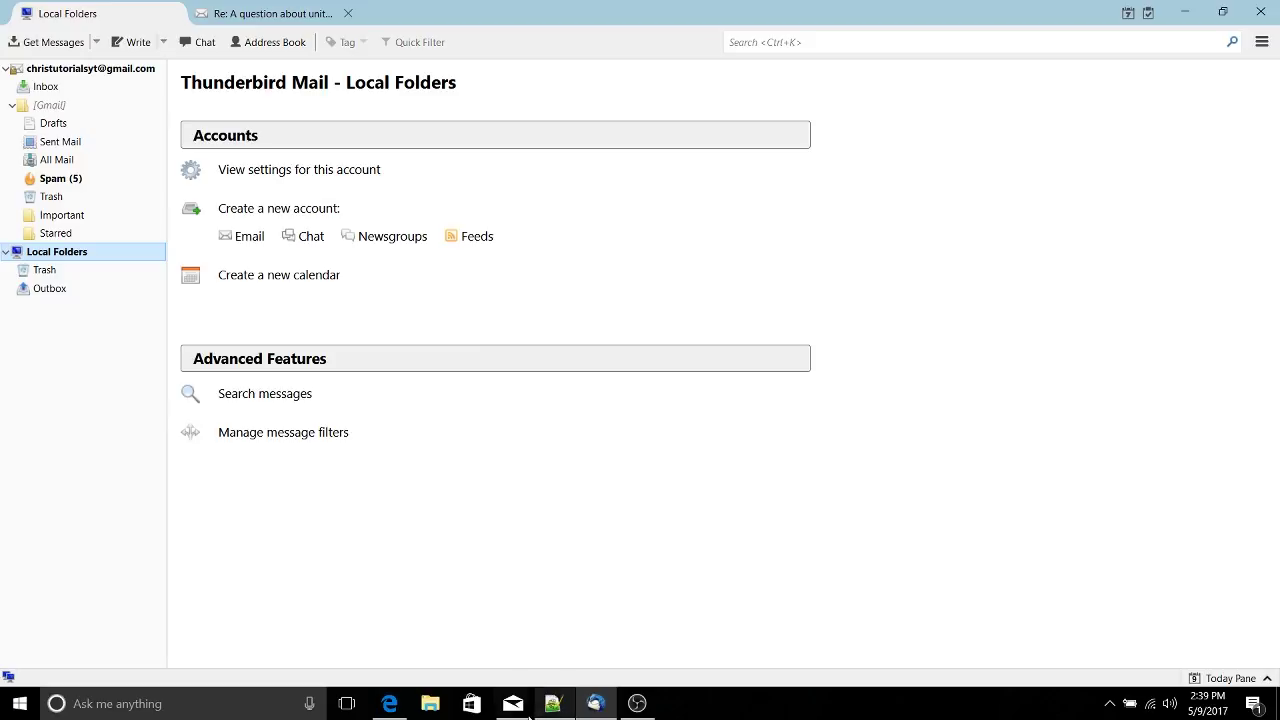
left_click(512, 703)
left_click(36, 53)
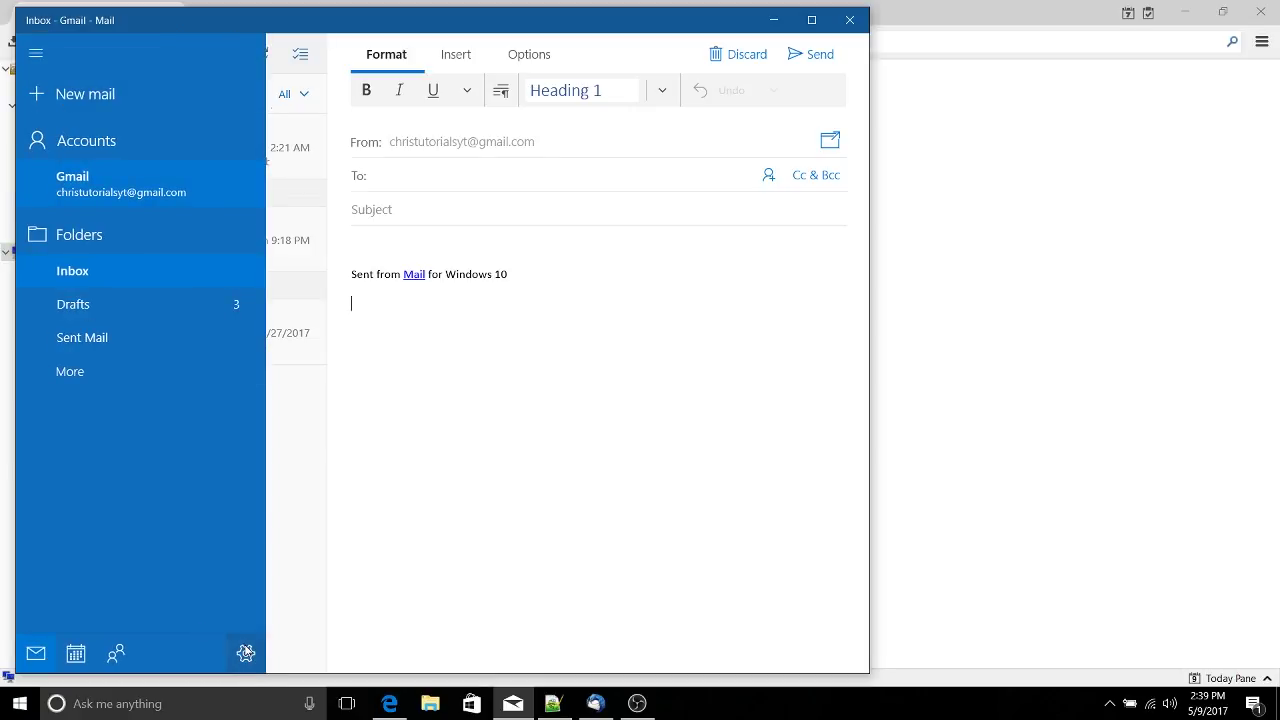
left_click(245, 653)
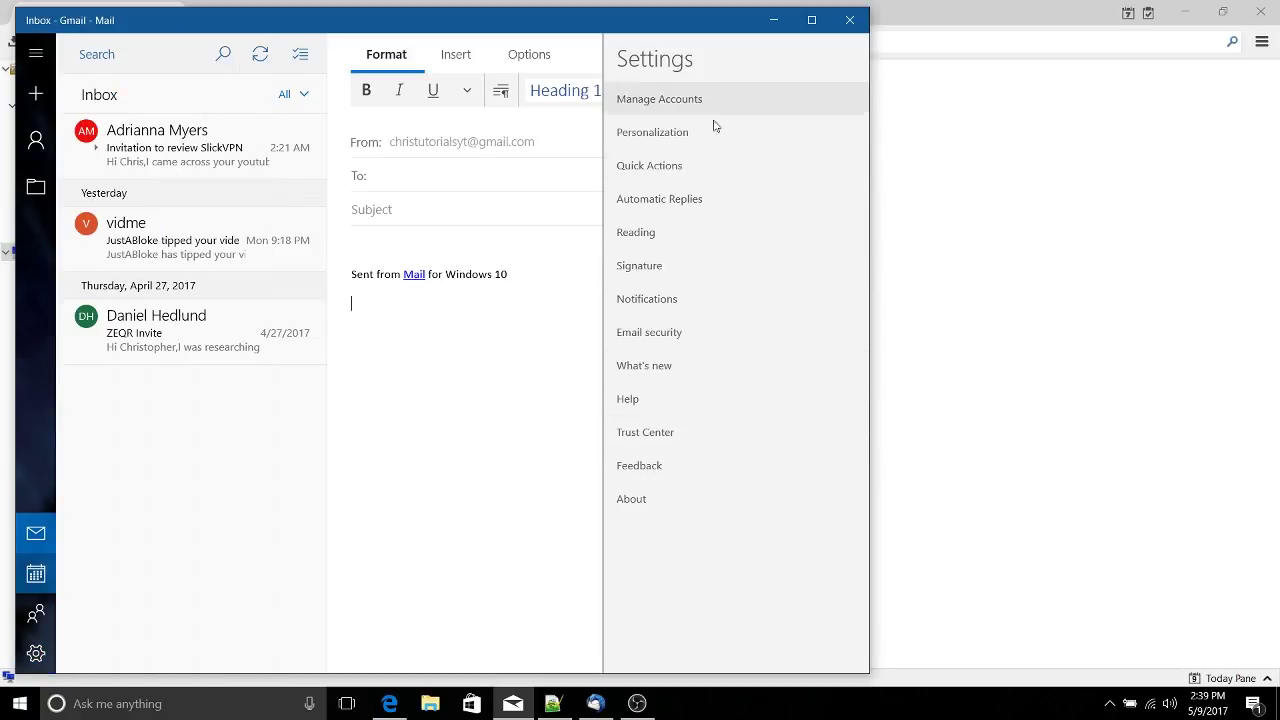
left_click(686, 199)
left_click(614, 62)
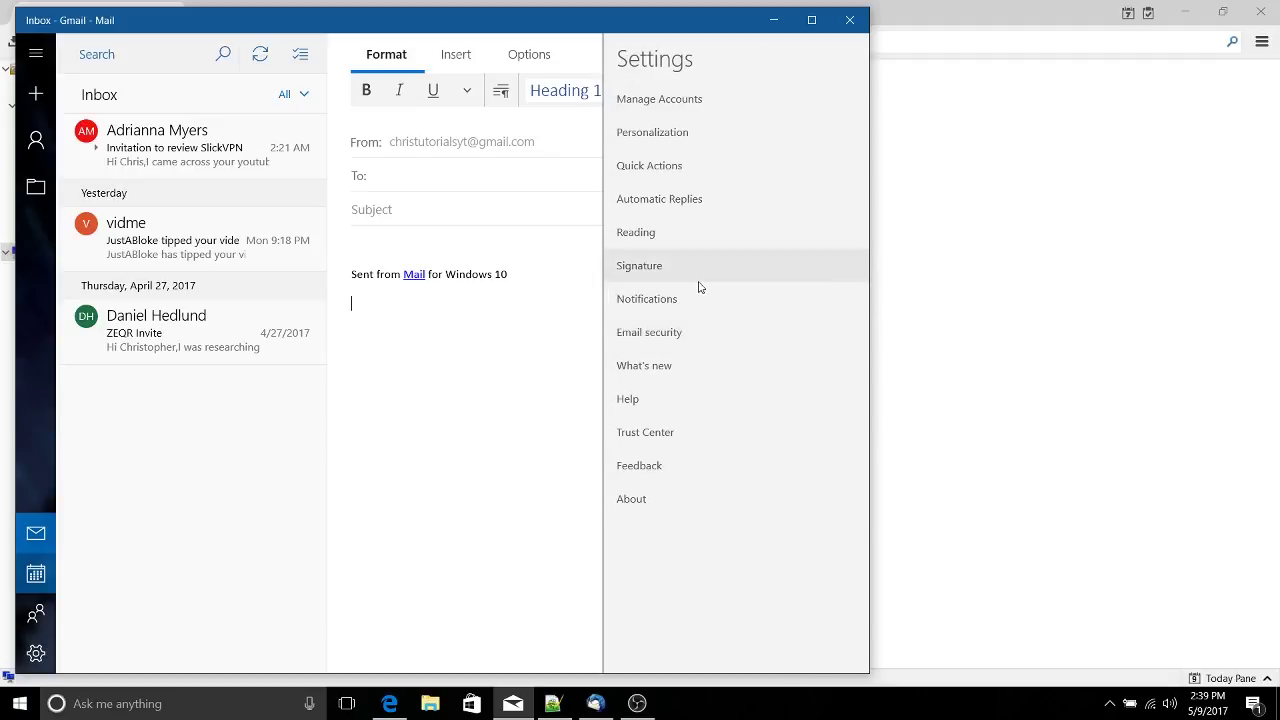
left_click(722, 299)
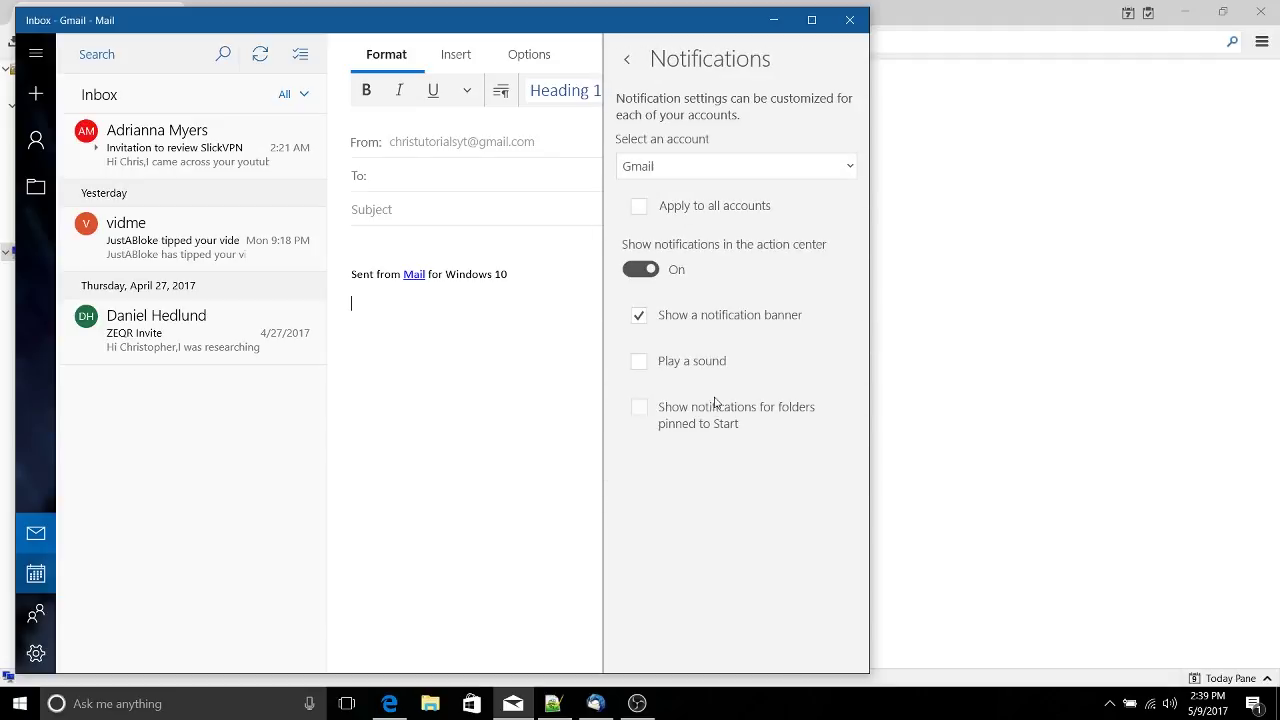
left_click(628, 62)
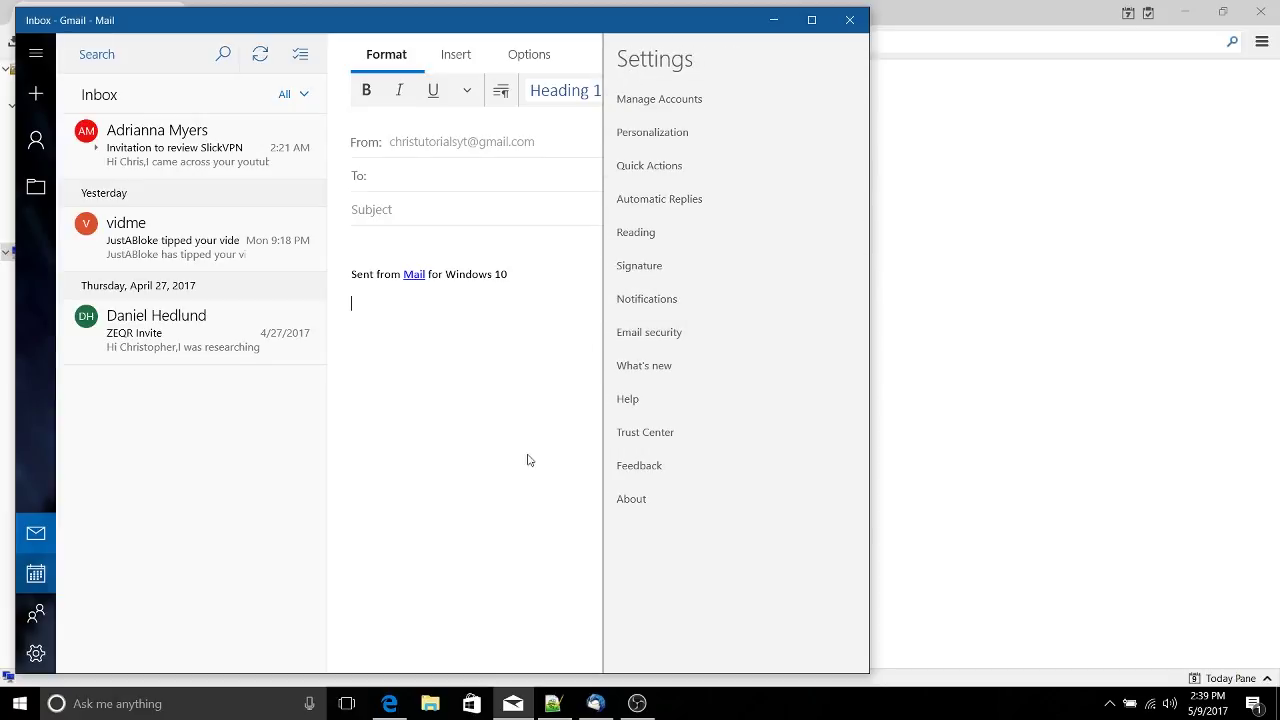
left_click(478, 532)
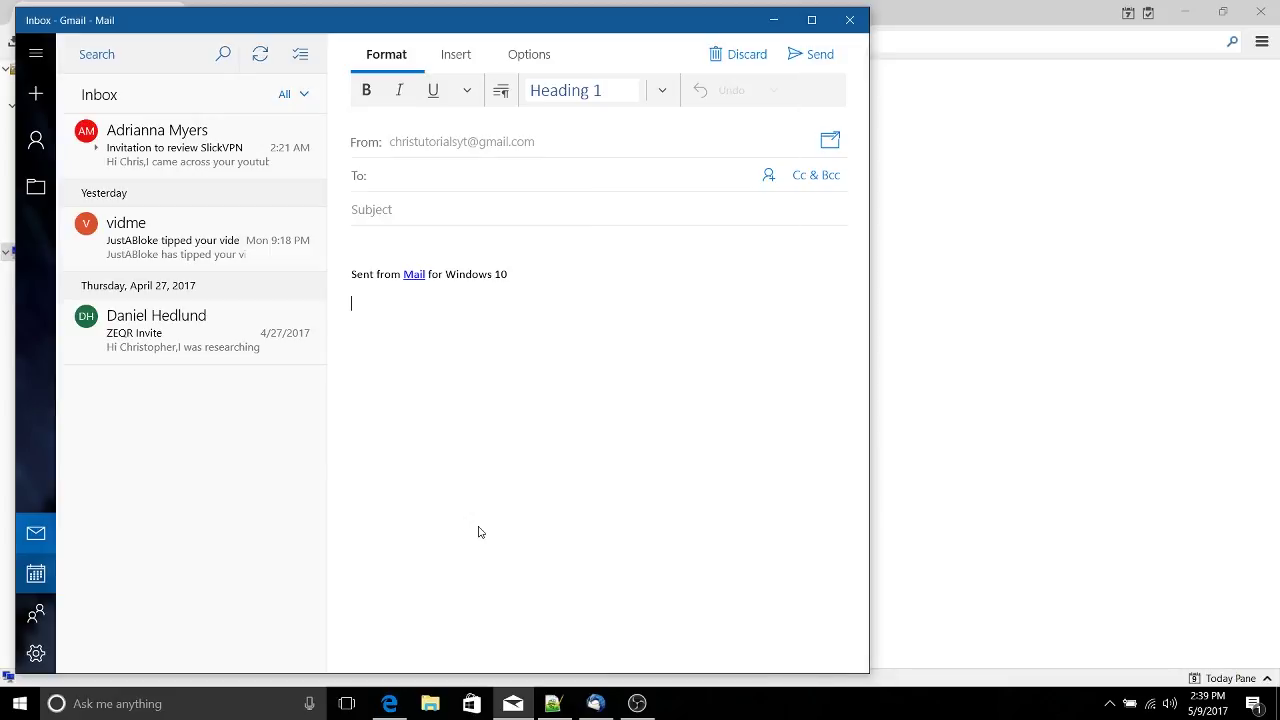
- Minimize Mail, open the Address Book with Ctrl+Shift+B, and confirm Personal and Collected Addresses are empty
left_click(774, 20)
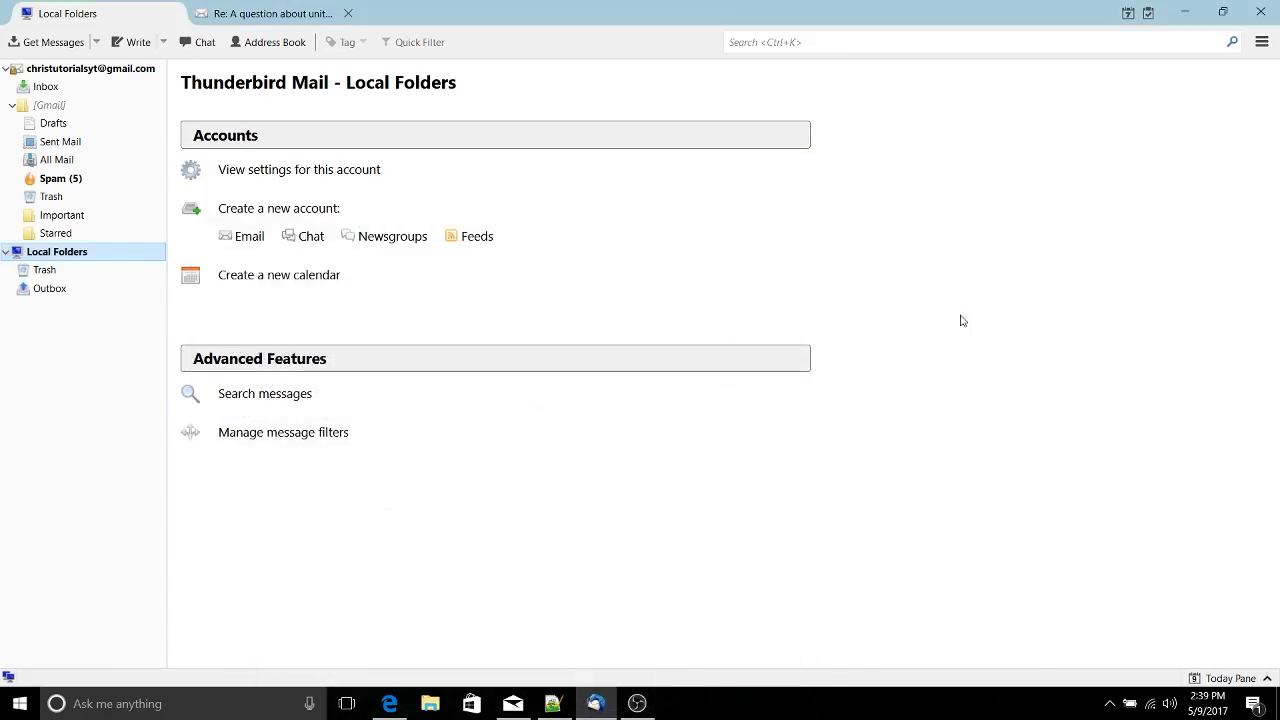
key("ctrl+shift+b")
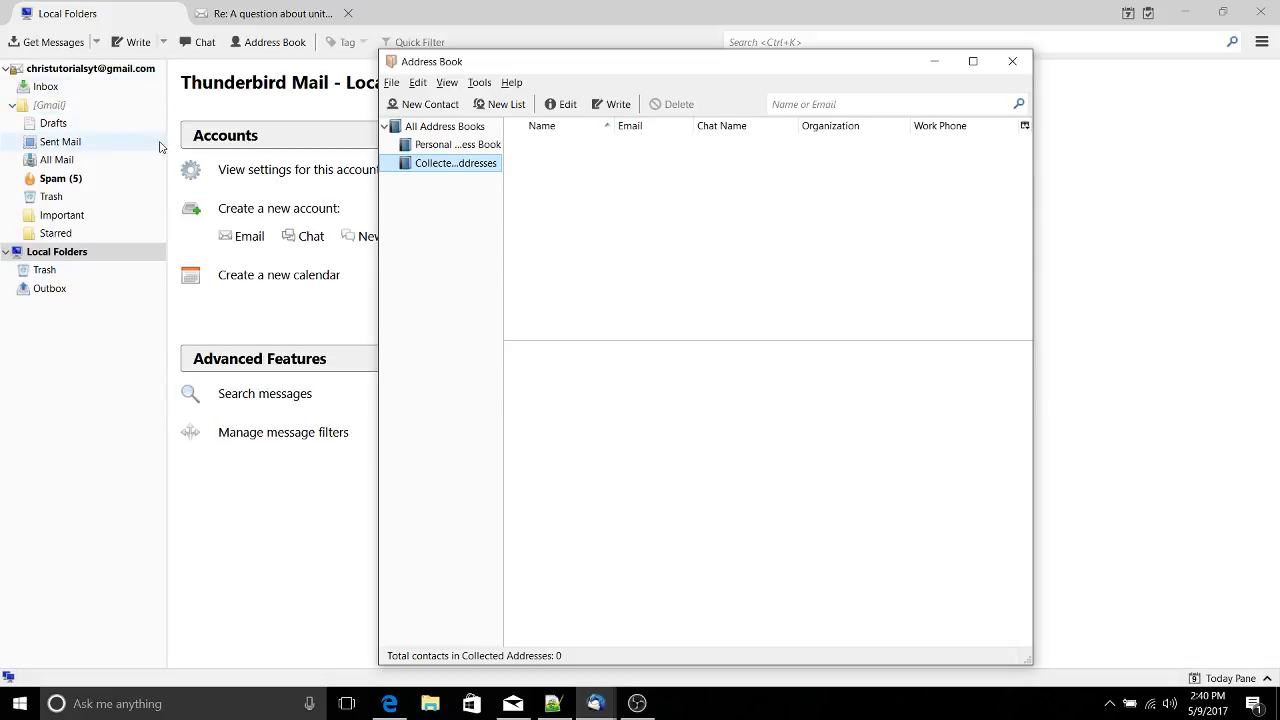
left_click(452, 144)
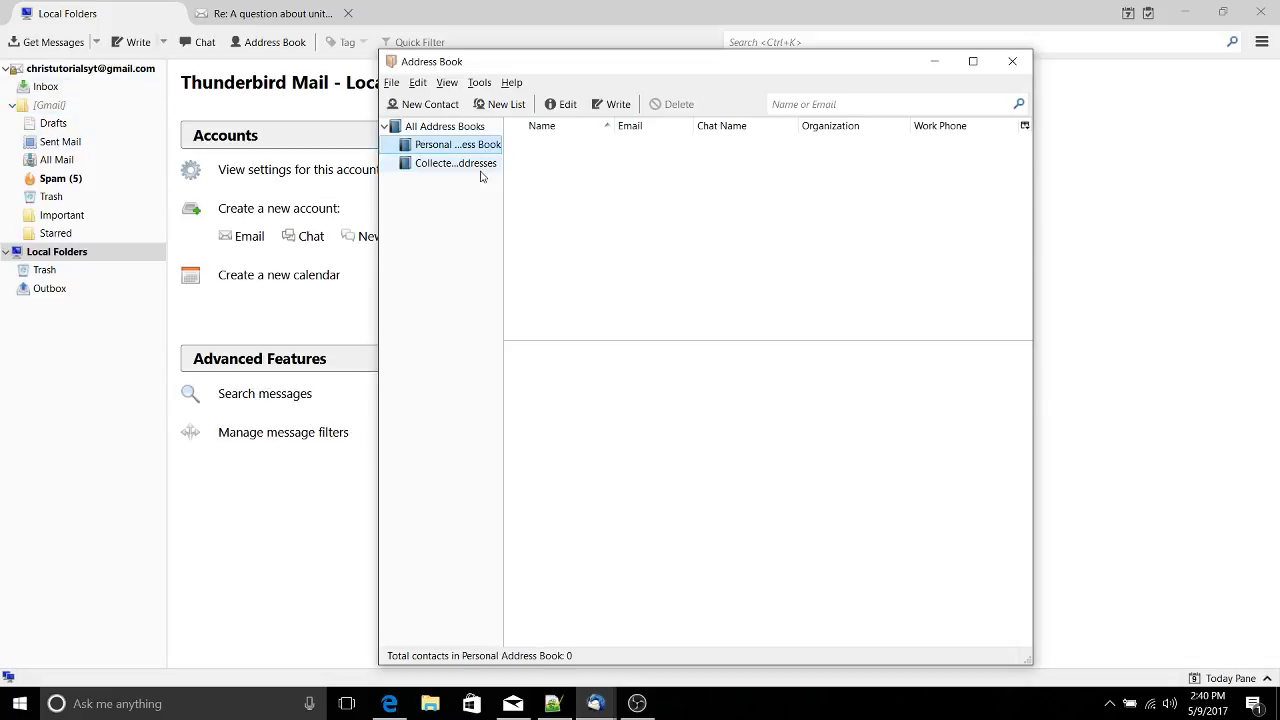
left_click(479, 166)
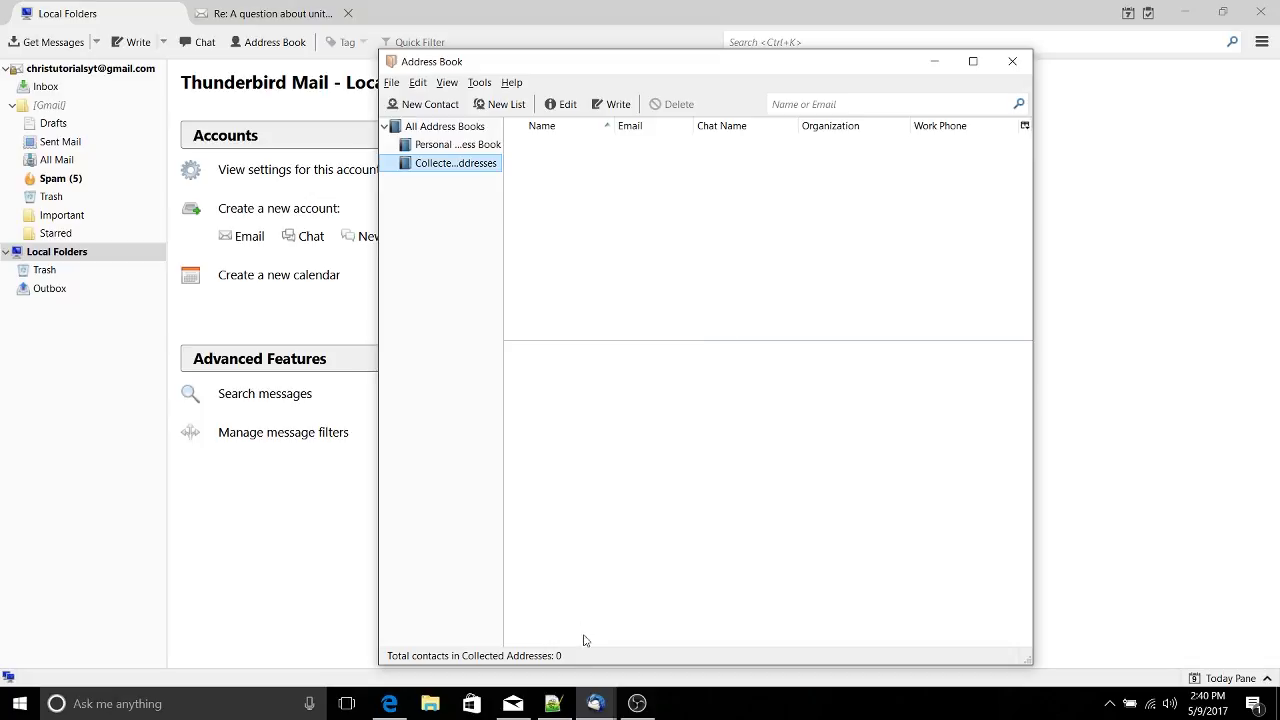
left_click(558, 705)
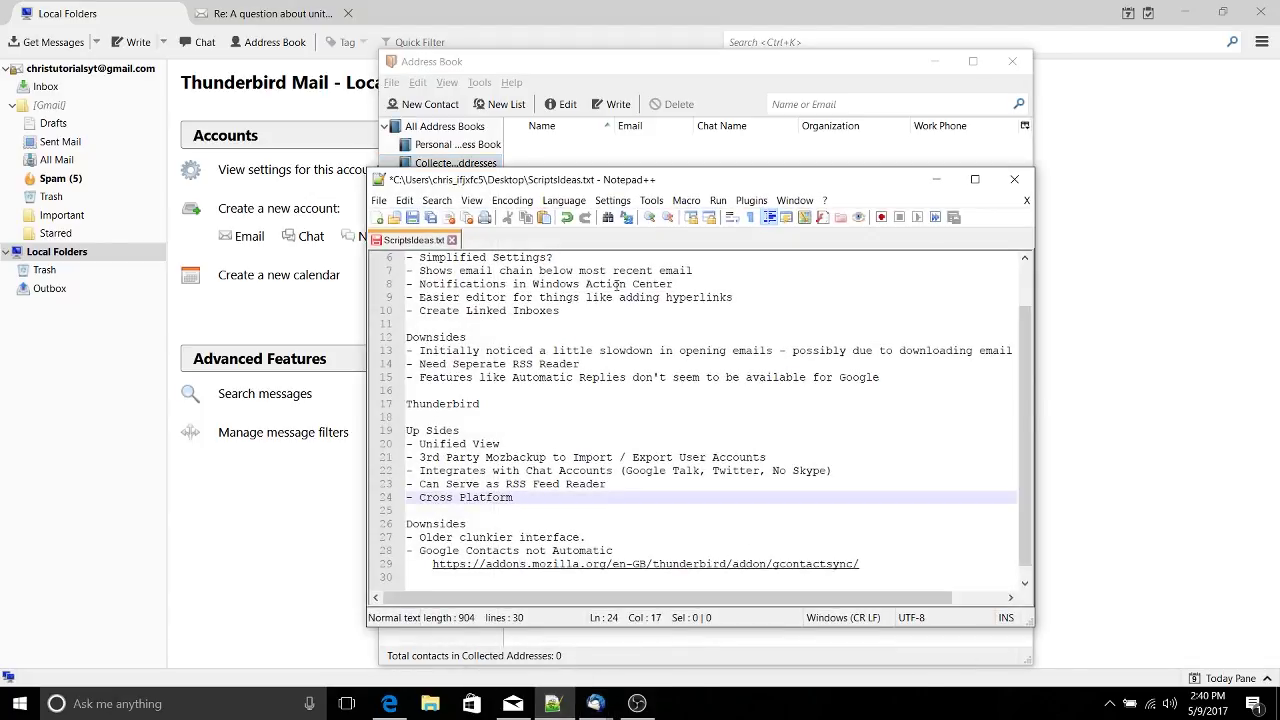
- Reposition and widen the ScriptIdeas notes, select the add-on URL on line 29, then minimize Notepad++
left_click_drag(666, 190, 600, 208)
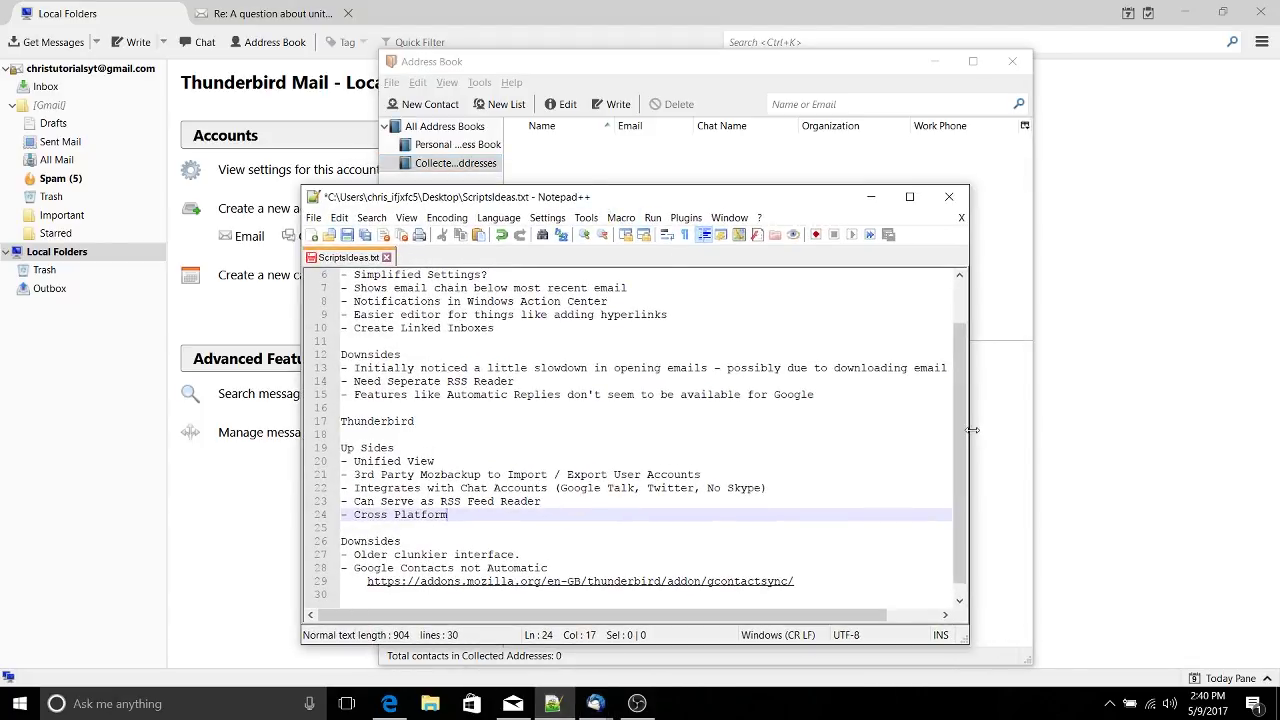
left_click_drag(968, 430, 1088, 427)
left_click_drag(795, 595, 365, 594)
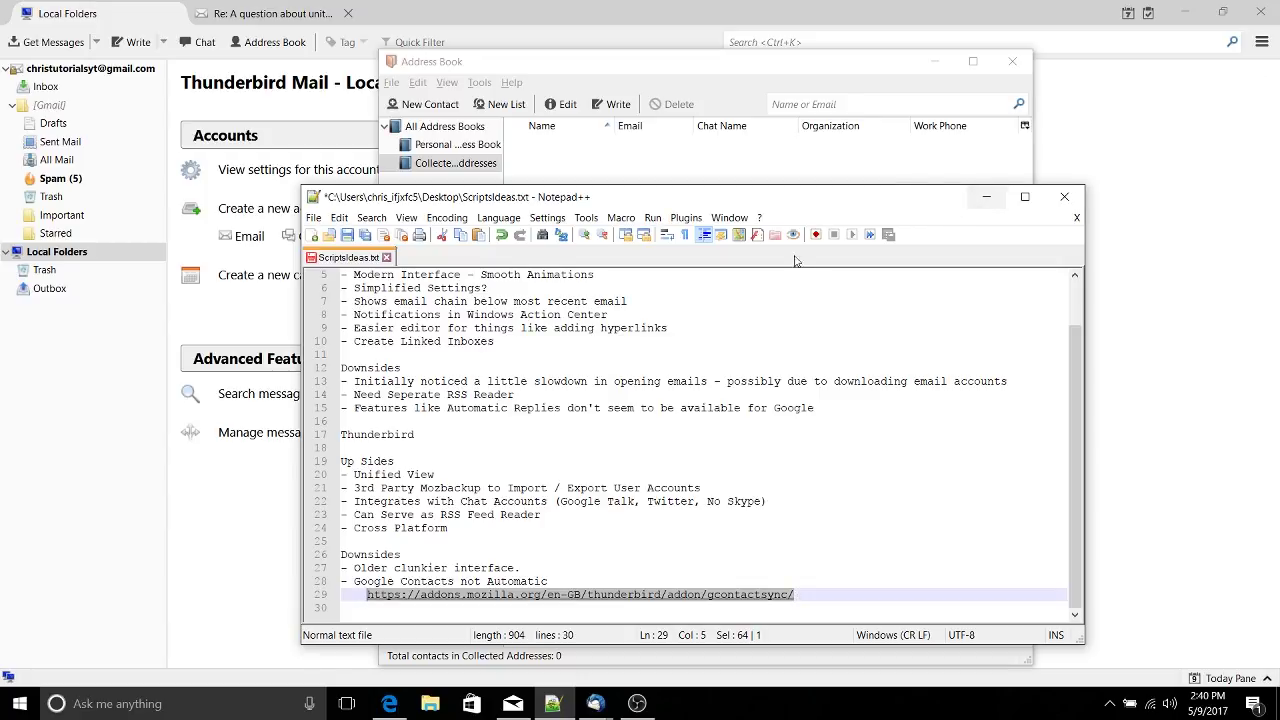
left_click(986, 196)
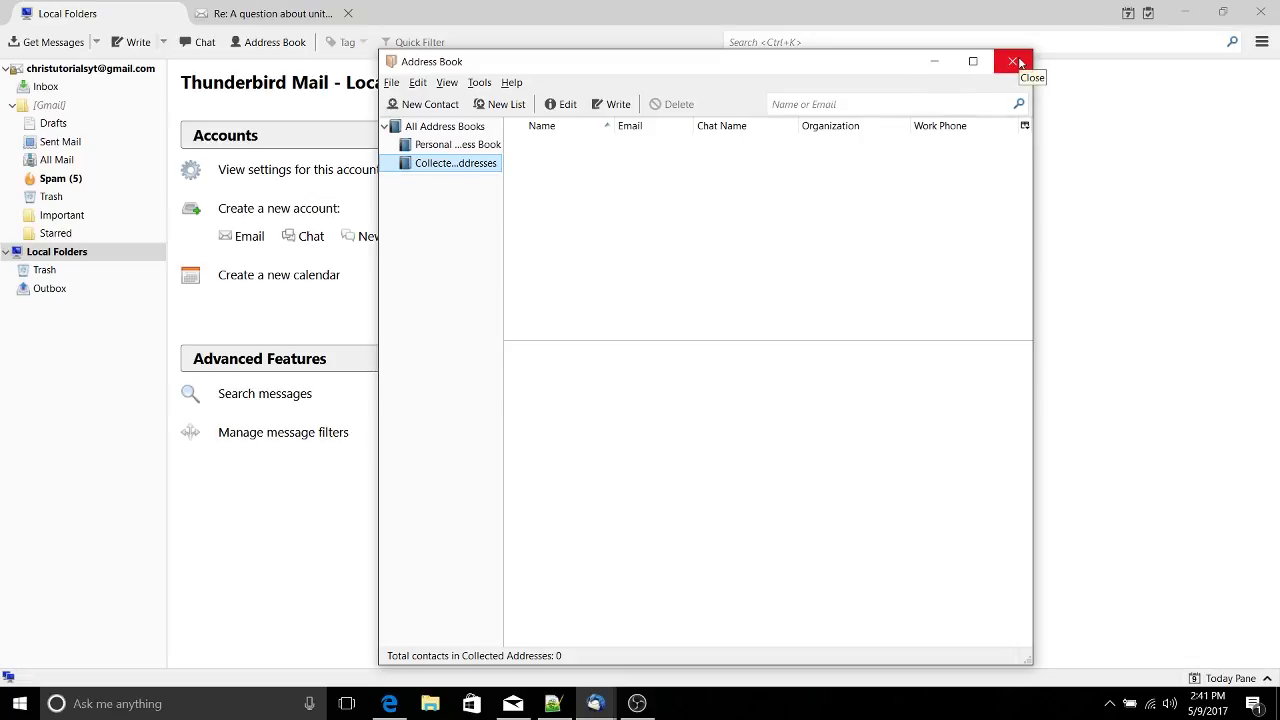
- Close Thunderbird's Address Book window
left_click(1017, 62)
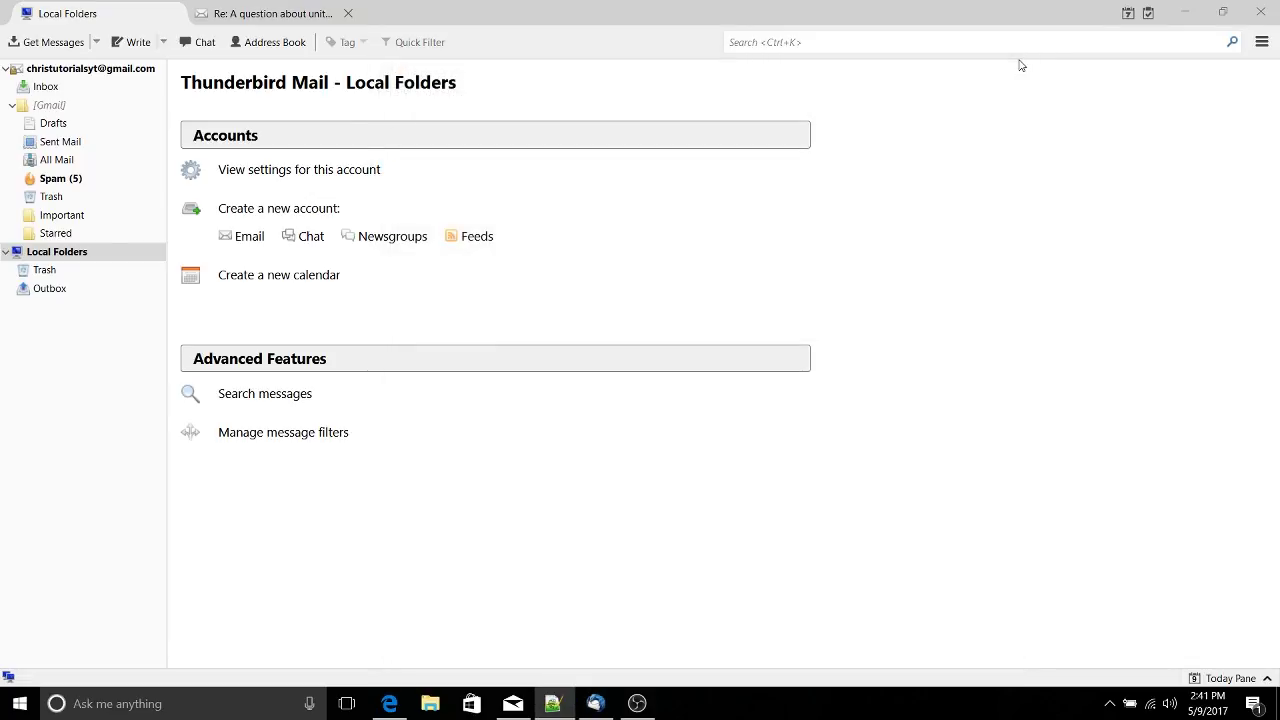